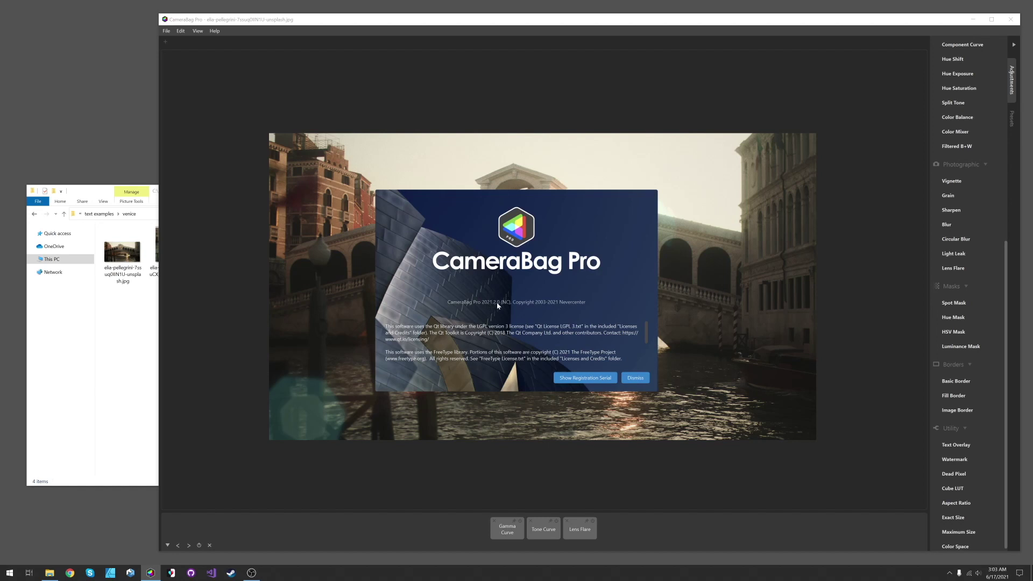
# - Dismiss the CameraBag Pro about screen to reveal the Venice bridge photo
pyautogui.click(637, 378)
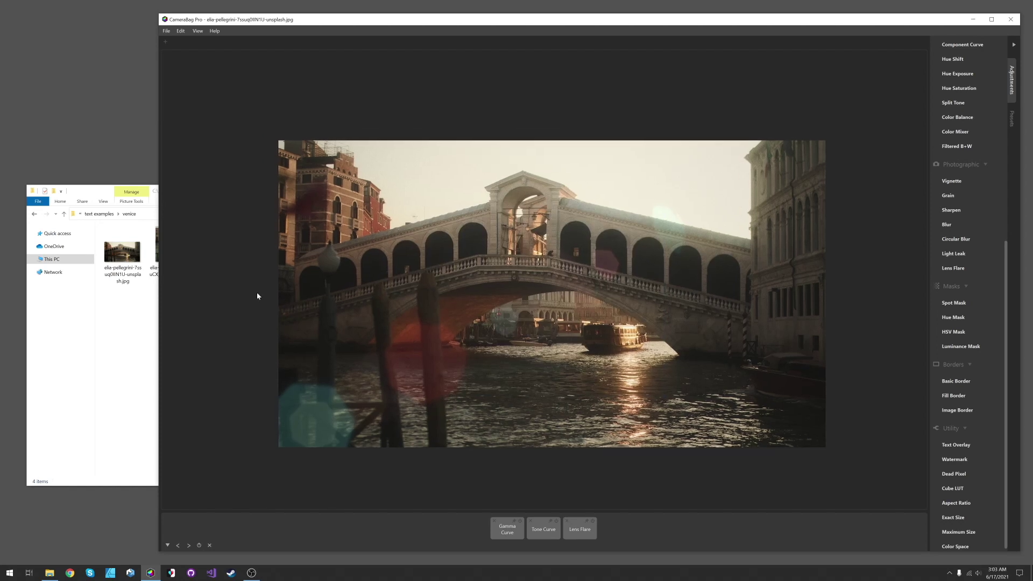
# - Move the lens flare and remix it into a blue hexagonal flare near the lower-left water
pyautogui.click(124, 322)
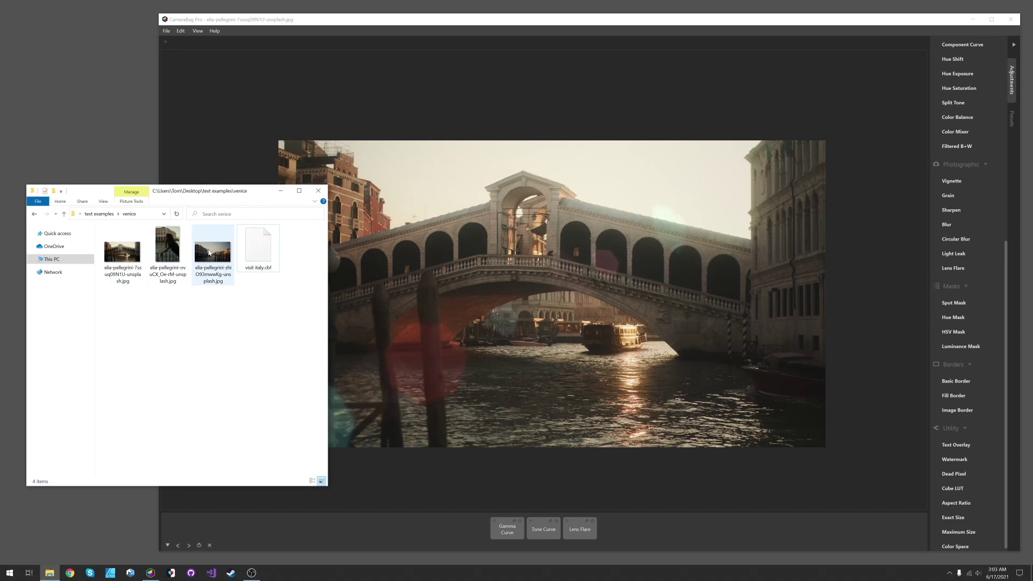
pyautogui.click(378, 321)
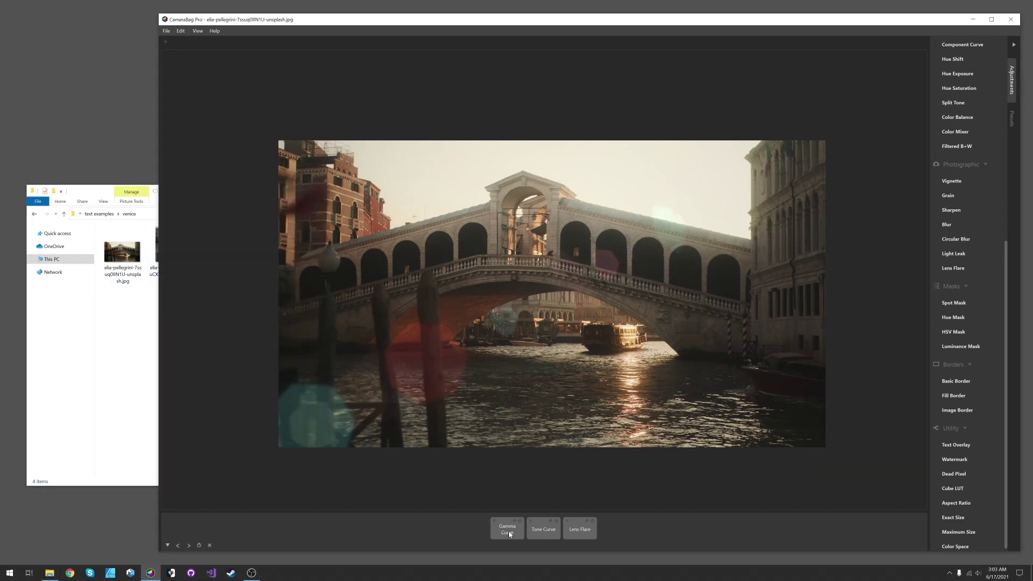
pyautogui.click(589, 533)
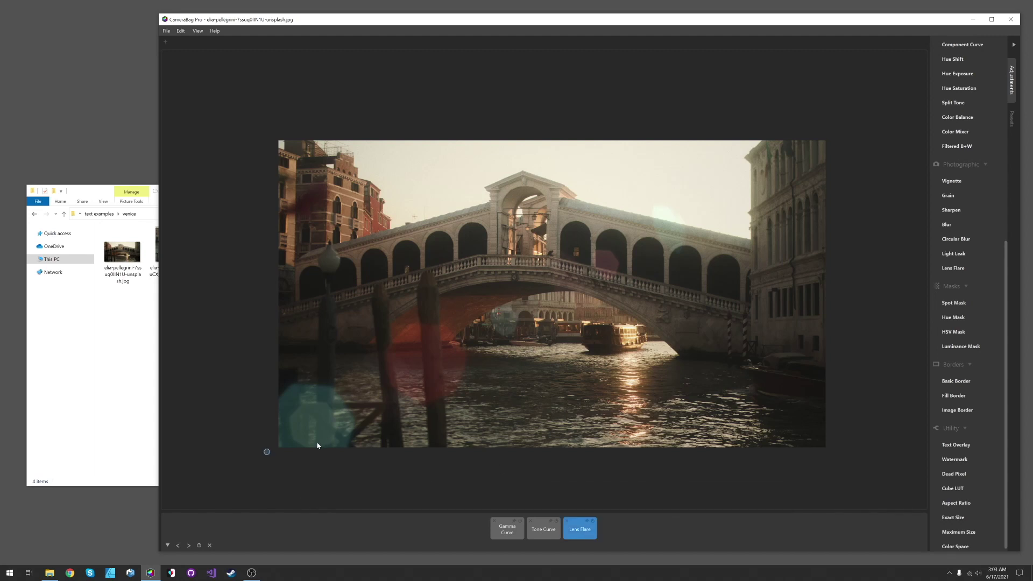
pyautogui.moveTo(266, 452); pyautogui.dragTo(283, 433)
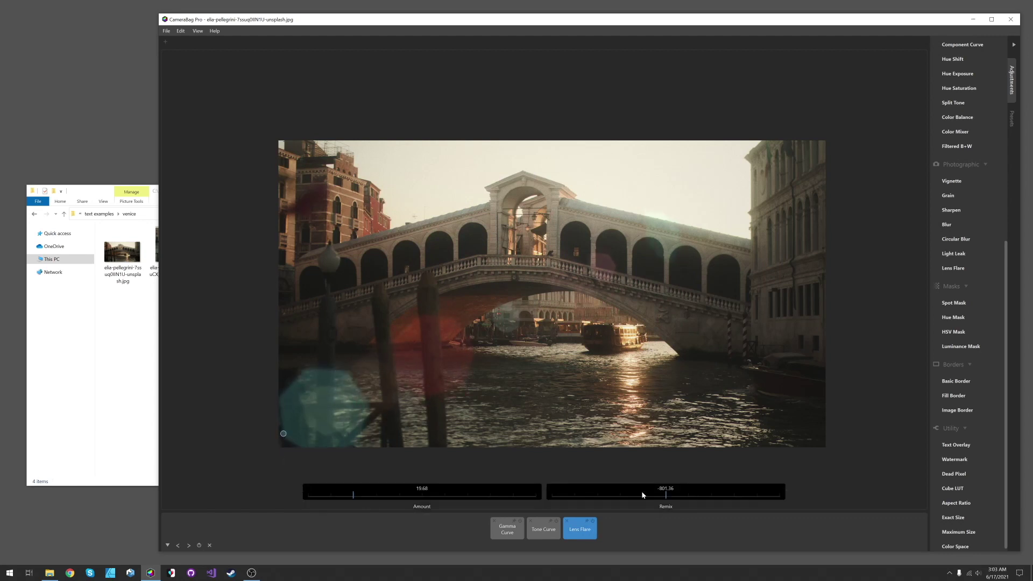
pyautogui.click(643, 495)
pyautogui.click(643, 495)
pyautogui.click(642, 494)
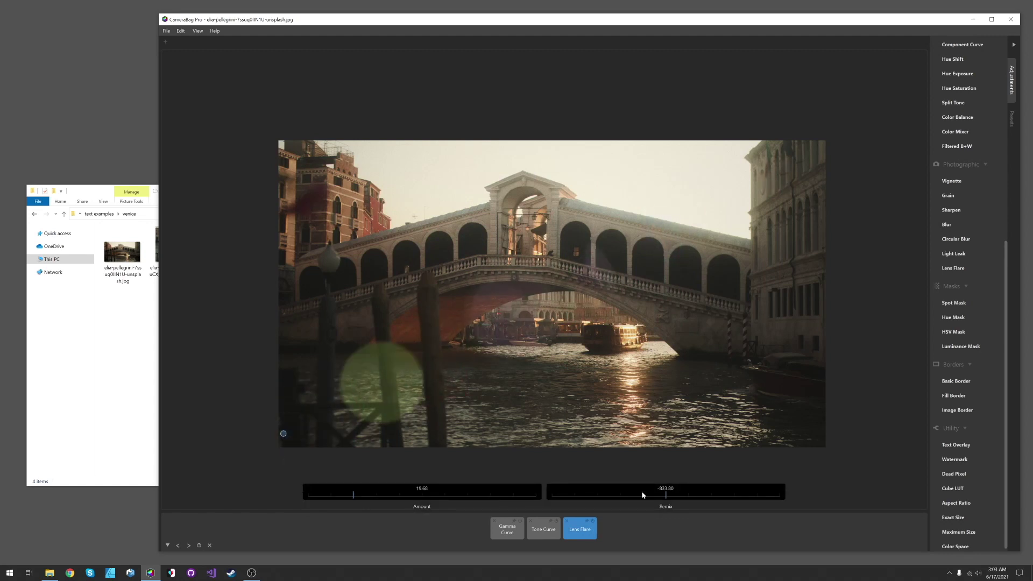
pyautogui.click(642, 495)
pyautogui.click(631, 493)
pyautogui.click(640, 527)
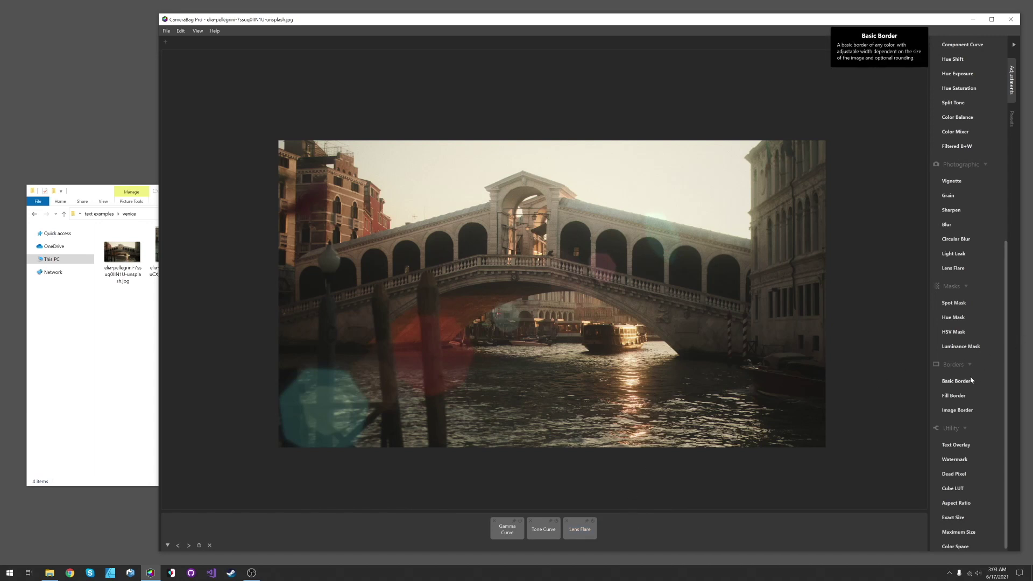
# - Add a Lorem ipsum Text Overlay to the Venice photo and drag its size smaller
pyautogui.scroll(-1, 971, 379)
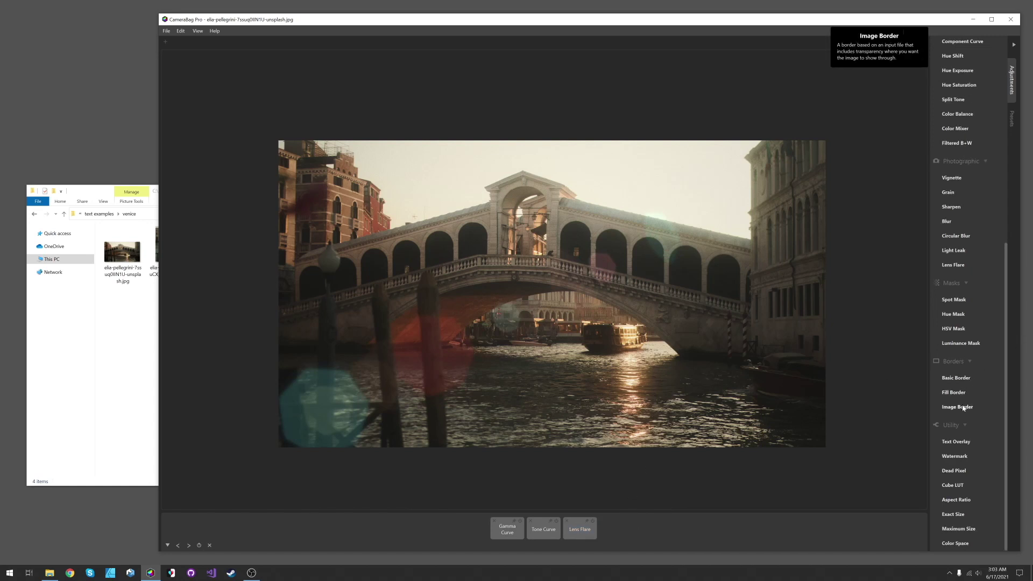
pyautogui.click(957, 441)
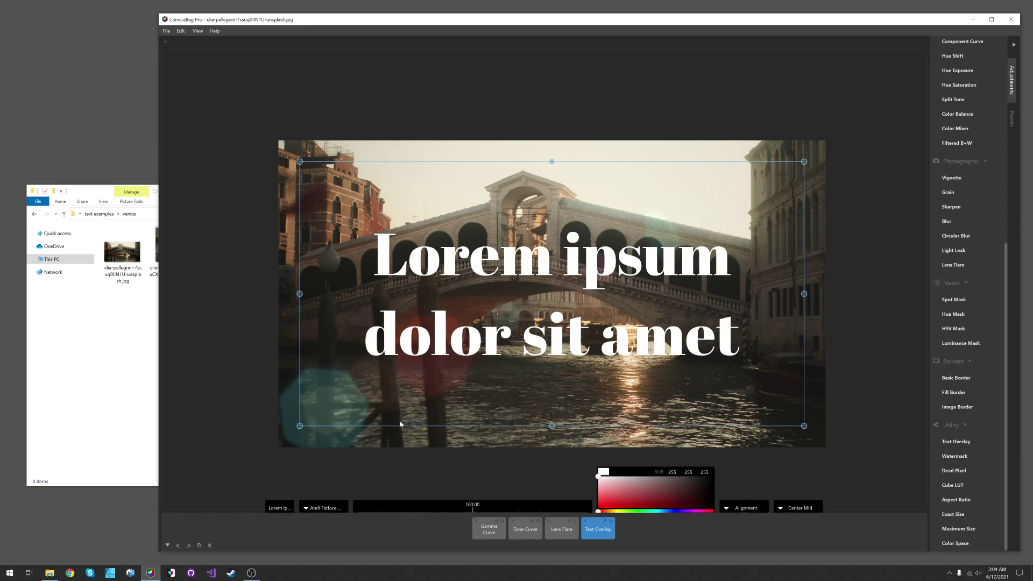
pyautogui.moveTo(509, 519)
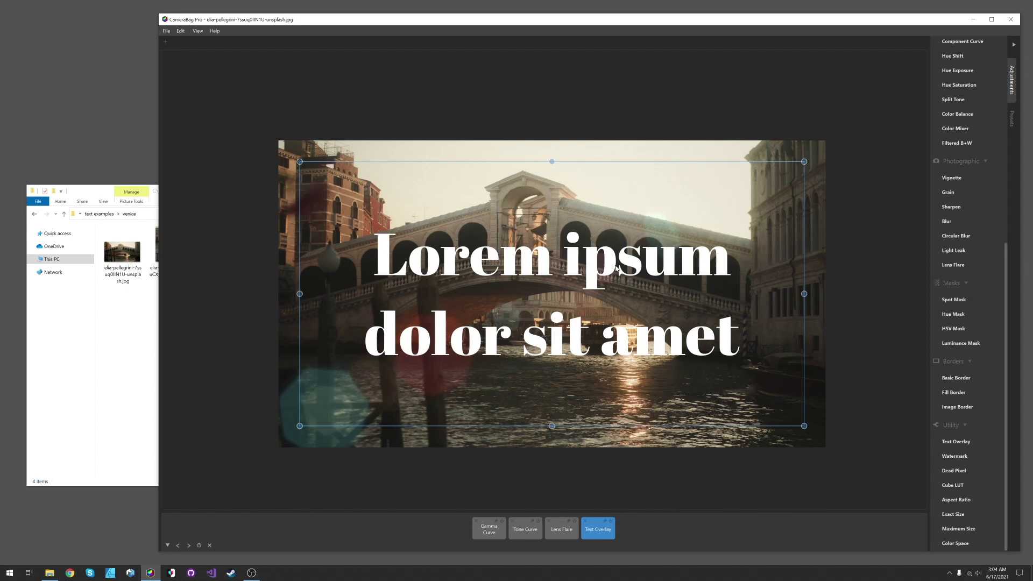
pyautogui.moveTo(493, 469)
pyautogui.moveTo(480, 495)
pyautogui.mouseDown()
pyautogui.moveTo(422, 499)
pyautogui.moveTo(474, 500)
pyautogui.mouseUp()
pyautogui.moveTo(482, 500)
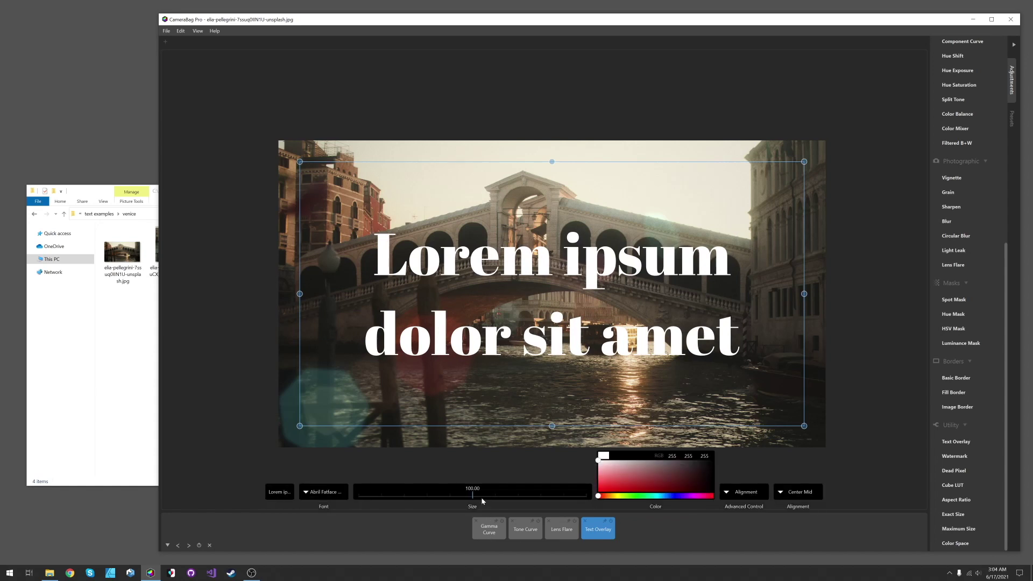
pyautogui.moveTo(472, 500); pyautogui.dragTo(423, 499)
# - Set the overlay text size to exactly 50 and preview it on the next photo
pyautogui.doubleClick(477, 488)
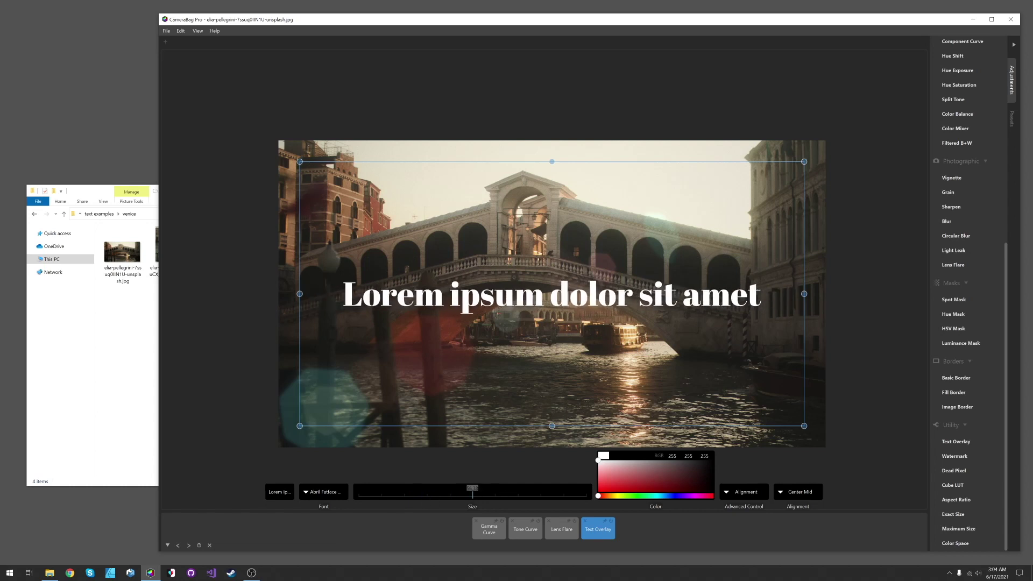
pyautogui.write('50')
pyautogui.press('Return')
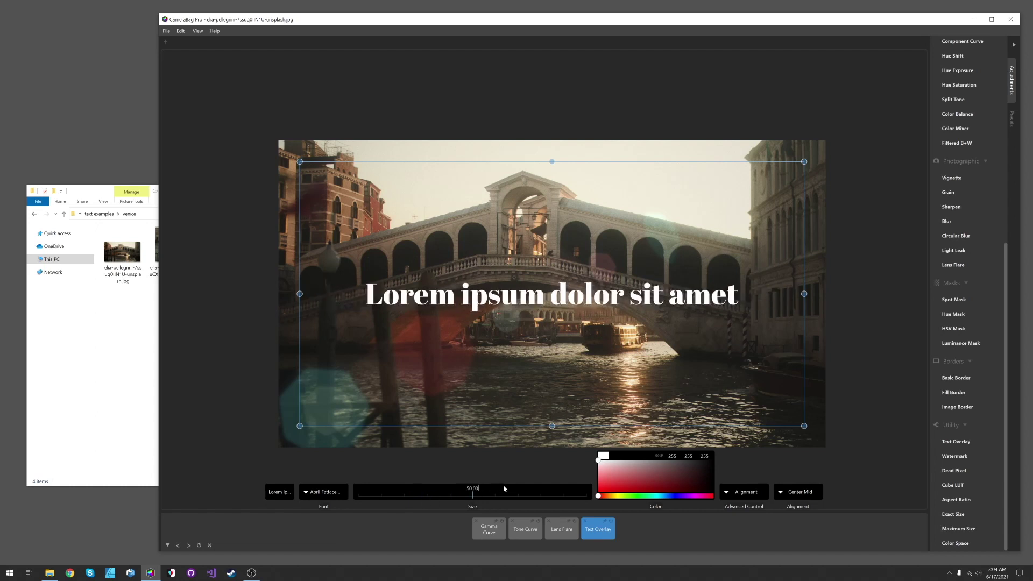
pyautogui.click(549, 281)
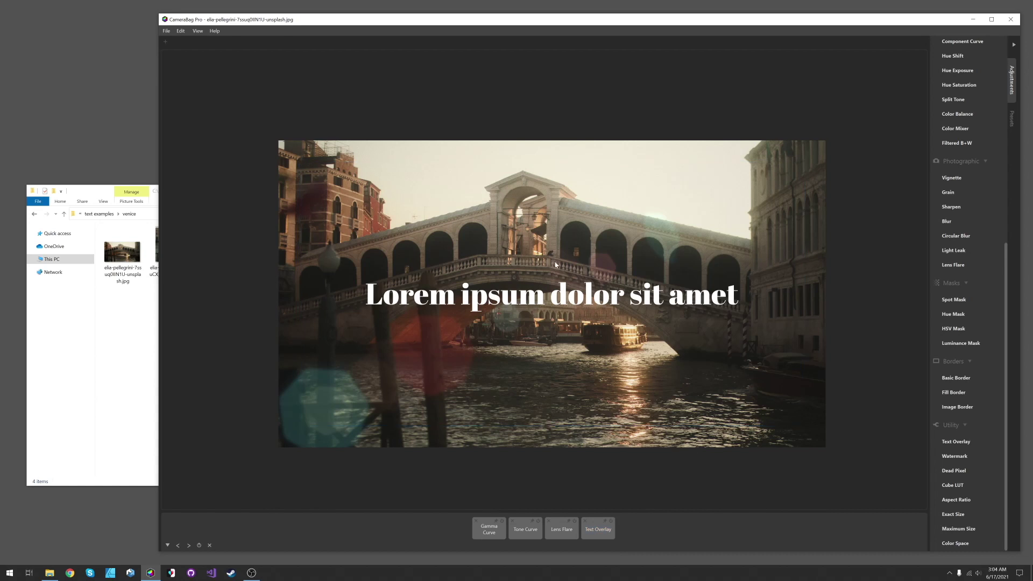
pyautogui.press('Right')
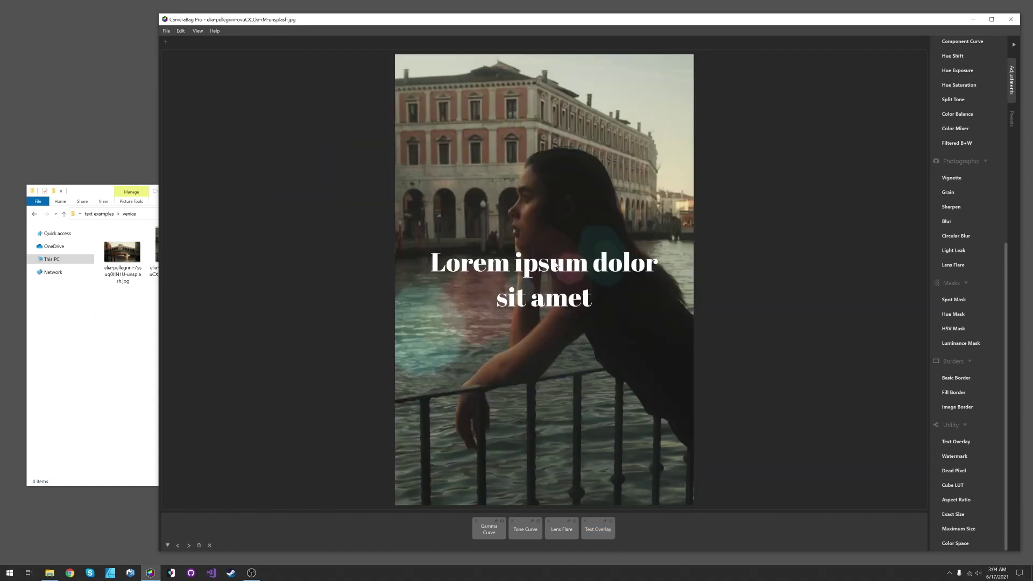
pyautogui.press('Right')
pyautogui.press('Left')
pyautogui.press('Left')
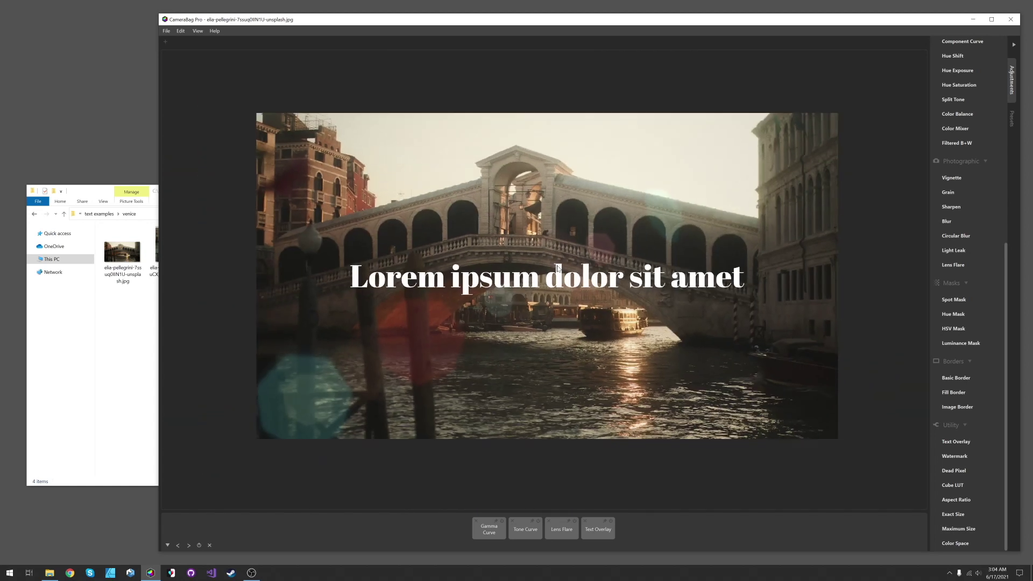
pyautogui.moveTo(534, 305); pyautogui.dragTo(529, 315)
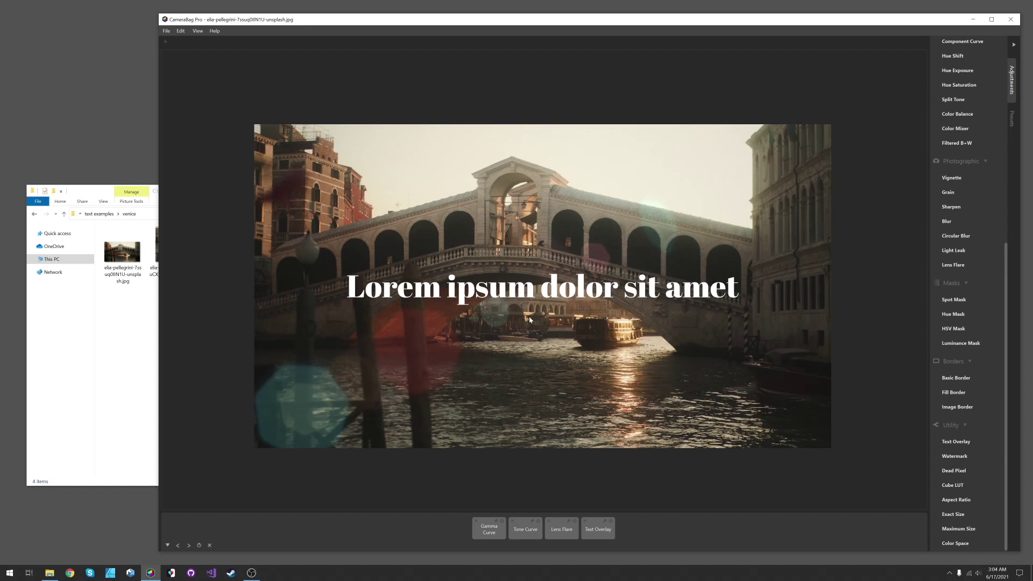
# - Replace the overlay wording with 'VISIT ITALY' and enlarge it to size about 101
pyautogui.click(597, 531)
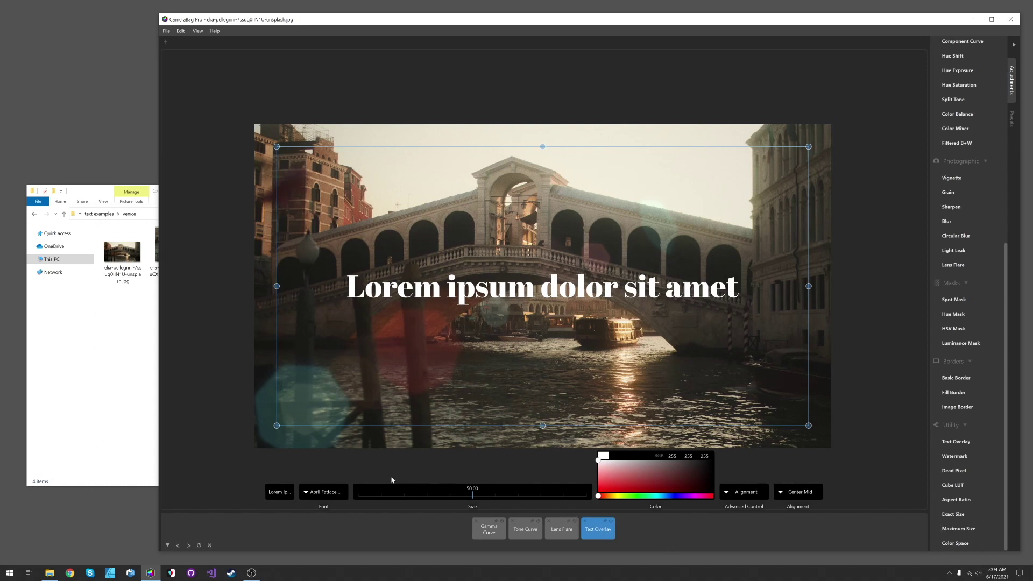
pyautogui.click(285, 494)
pyautogui.hotkey('ctrl', 'a')
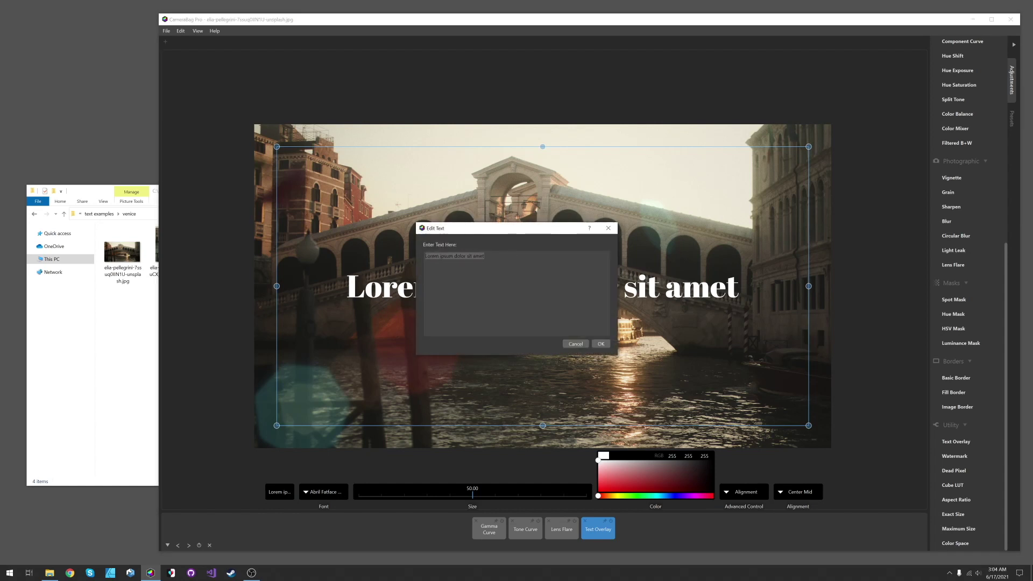
pyautogui.write('VISIT ITALY')
pyautogui.click(598, 345)
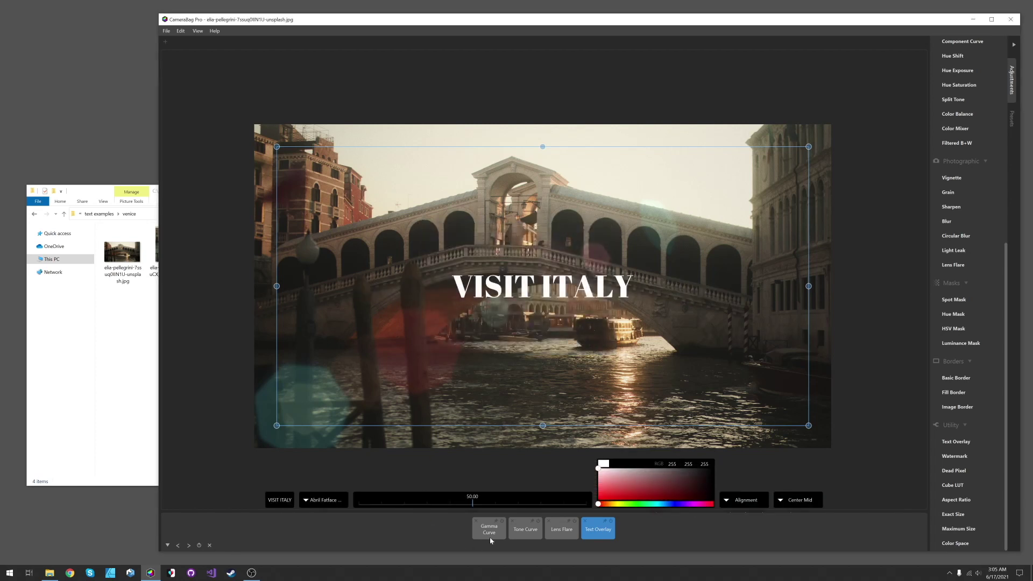
pyautogui.moveTo(473, 496)
pyautogui.mouseDown()
pyautogui.moveTo(541, 504)
pyautogui.moveTo(515, 498)
pyautogui.mouseUp()
# - Preview Bahnschrift and other fonts, then keep Abril Fatface Regular for VISIT ITALY
pyautogui.click(334, 493)
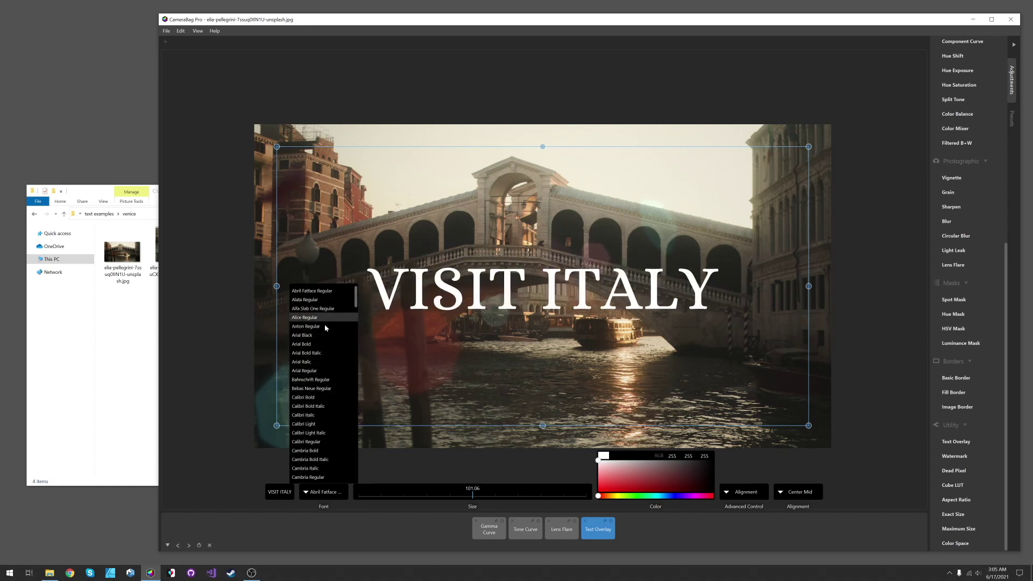
pyautogui.scroll(-5, 318, 457)
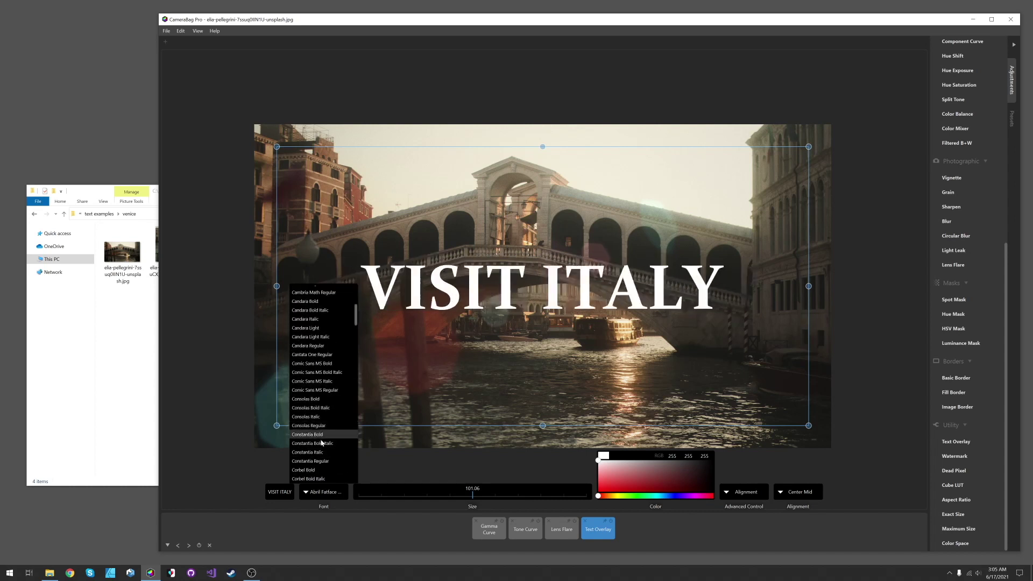
pyautogui.scroll(5, 325, 404)
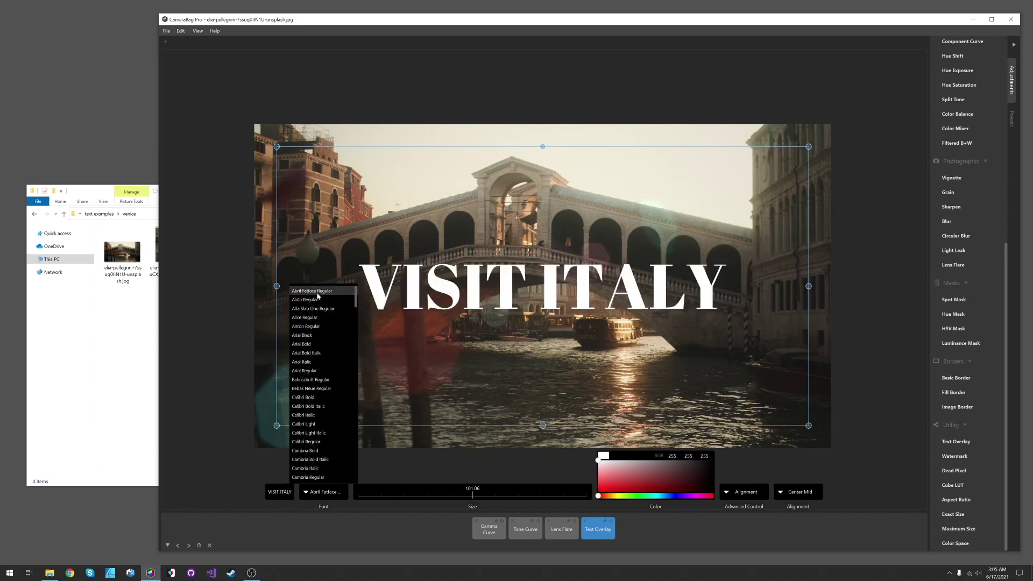
pyautogui.press('Down')
pyautogui.press('Down')
pyautogui.press('Down')
pyautogui.press('Down')
pyautogui.press('Down')
pyautogui.press('Down')
pyautogui.press('Down')
pyautogui.press('Down')
pyautogui.press('Down')
pyautogui.press('Down')
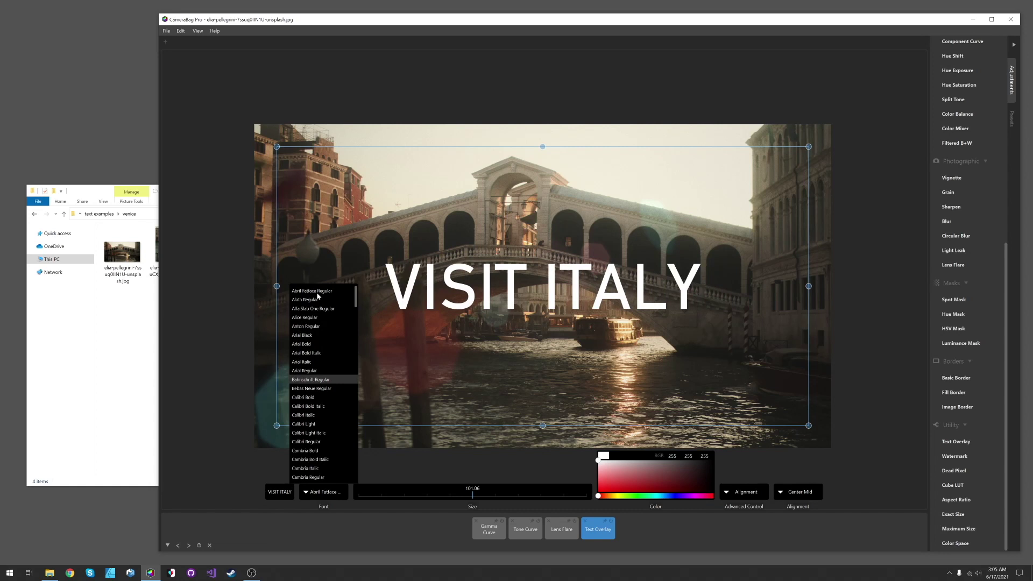
pyautogui.press('Up')
pyautogui.press('Up')
pyautogui.press('Up')
pyautogui.press('Up')
pyautogui.press('Up')
pyautogui.press('Up')
pyautogui.press('Up')
pyautogui.press('Up')
pyautogui.press('Up')
pyautogui.press('Up')
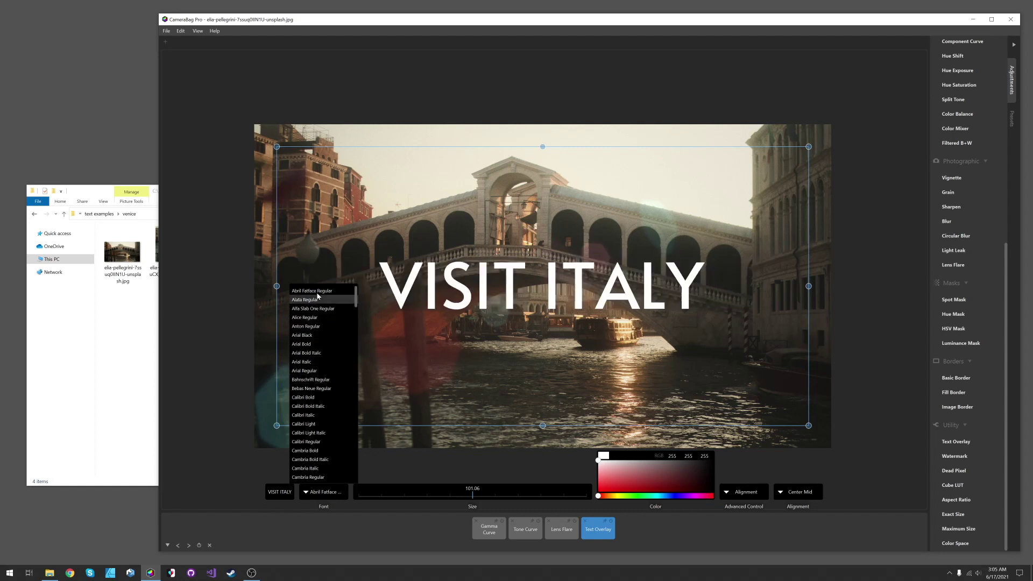
pyautogui.press('Down')
pyautogui.press('Down')
pyautogui.press('Down')
pyautogui.press('Up')
pyautogui.press('Up')
pyautogui.press('Up')
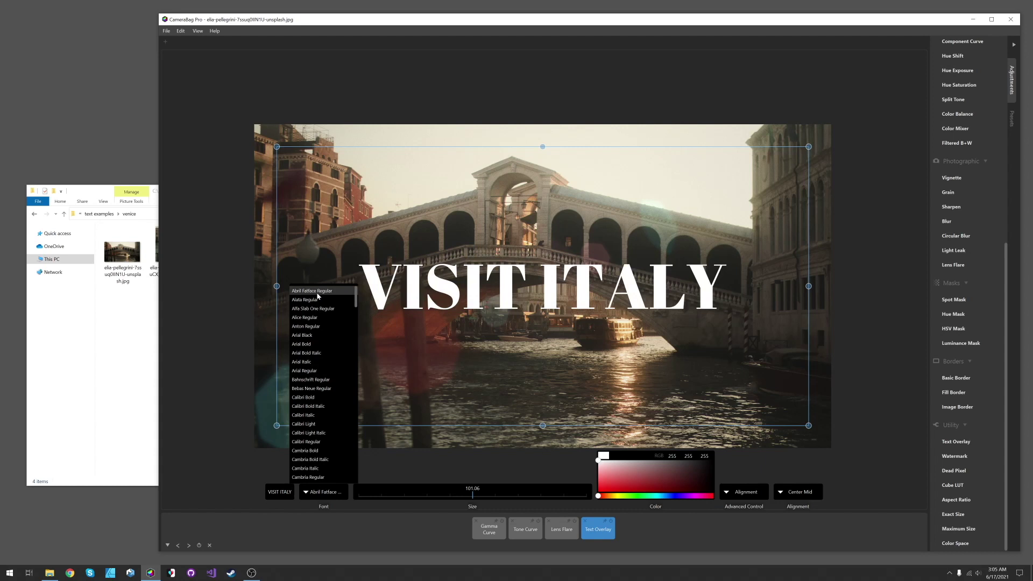
pyautogui.press('Return')
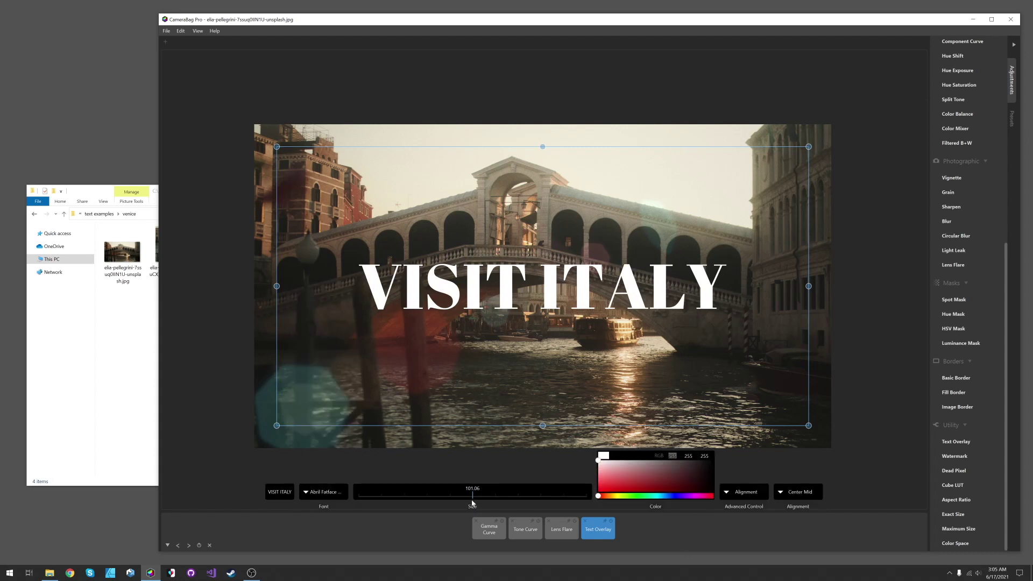
pyautogui.click(643, 544)
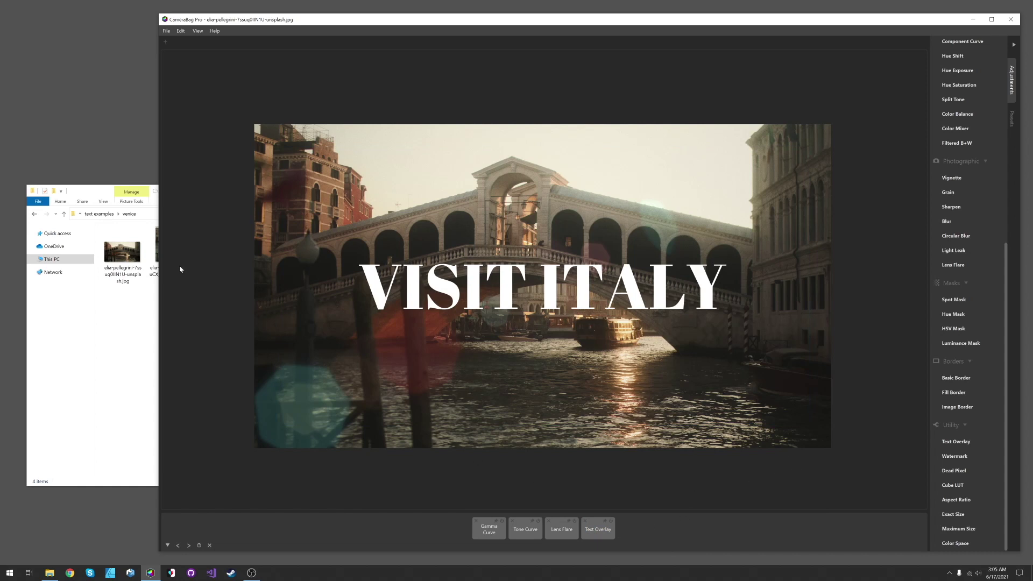
# - Add a Maximum Size adjustment of 1800 max width by 1600 max height
pyautogui.click(90, 360)
pyautogui.click(548, 495)
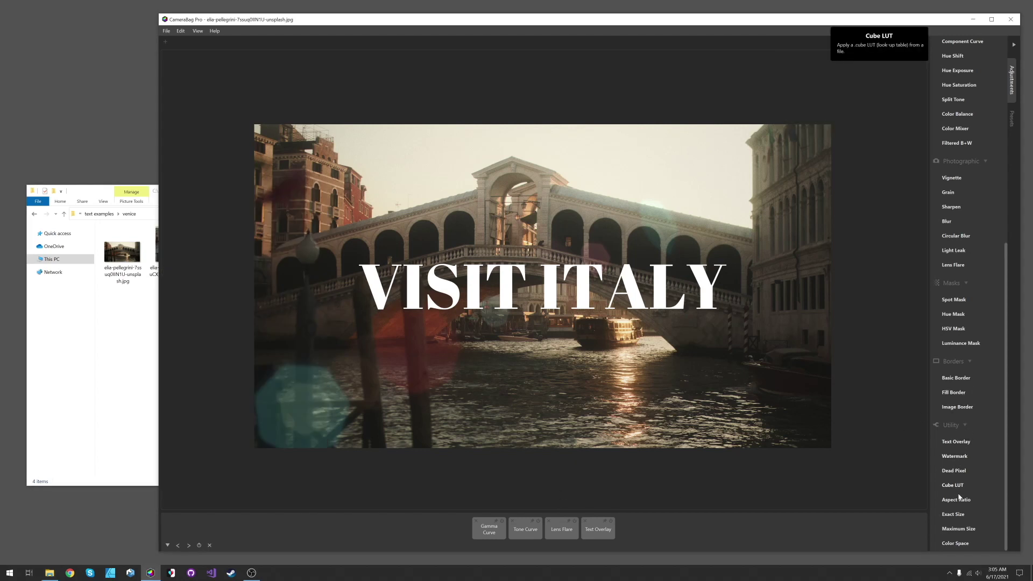
pyautogui.click(957, 529)
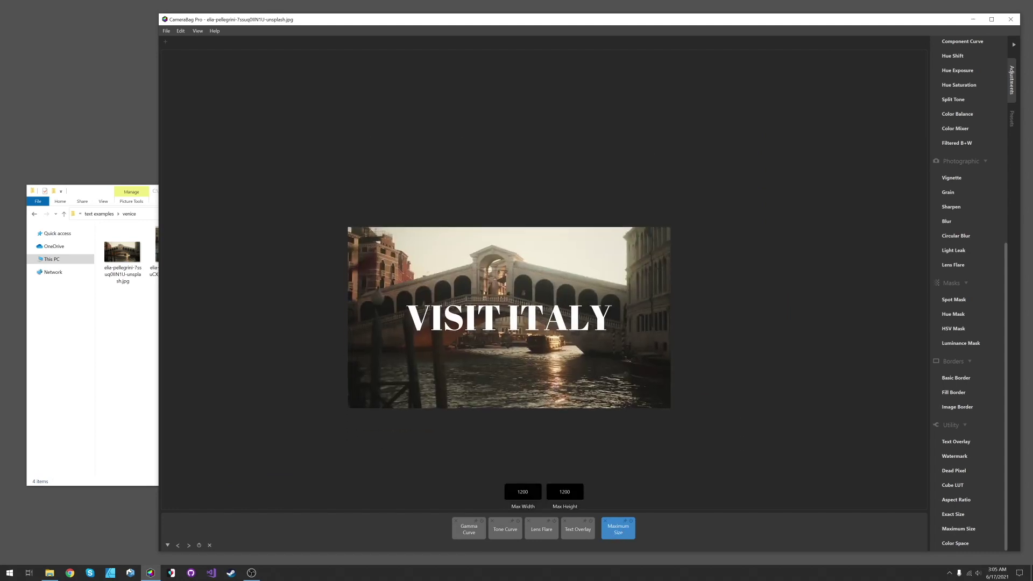
pyautogui.click(522, 491)
pyautogui.write('1800')
pyautogui.press('Tab')
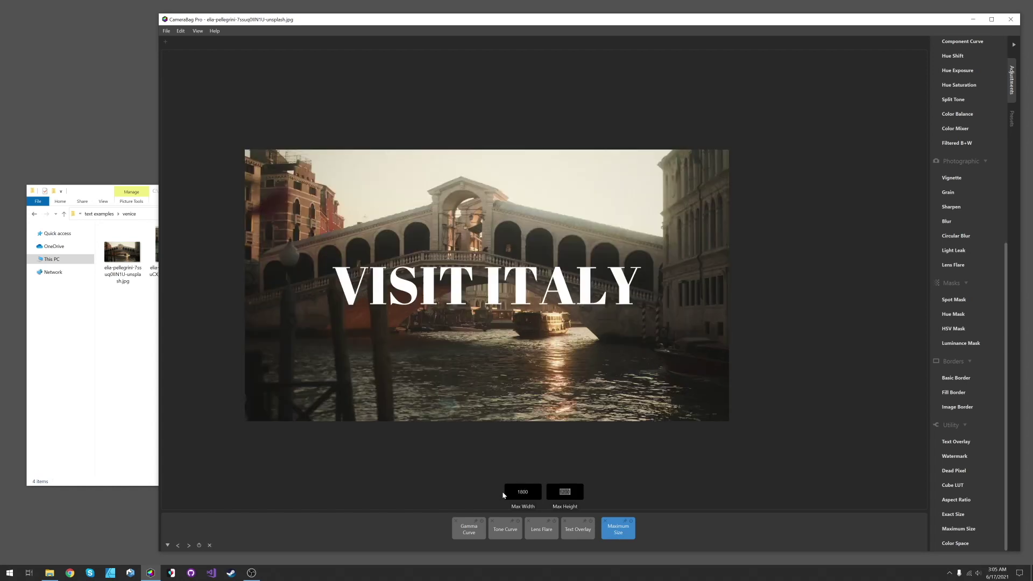
pyautogui.write('1600')
pyautogui.click(682, 543)
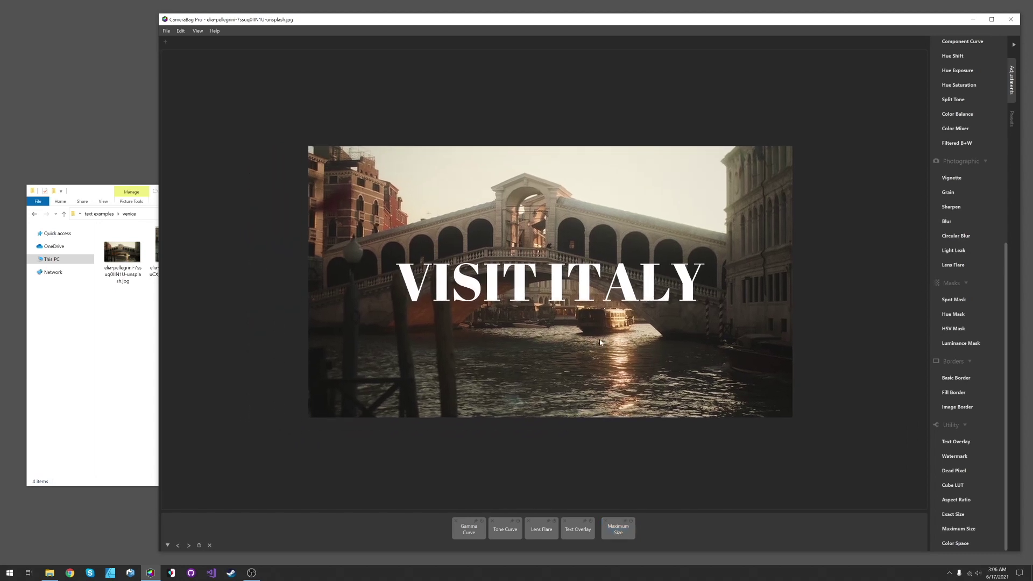
pyautogui.press('Right')
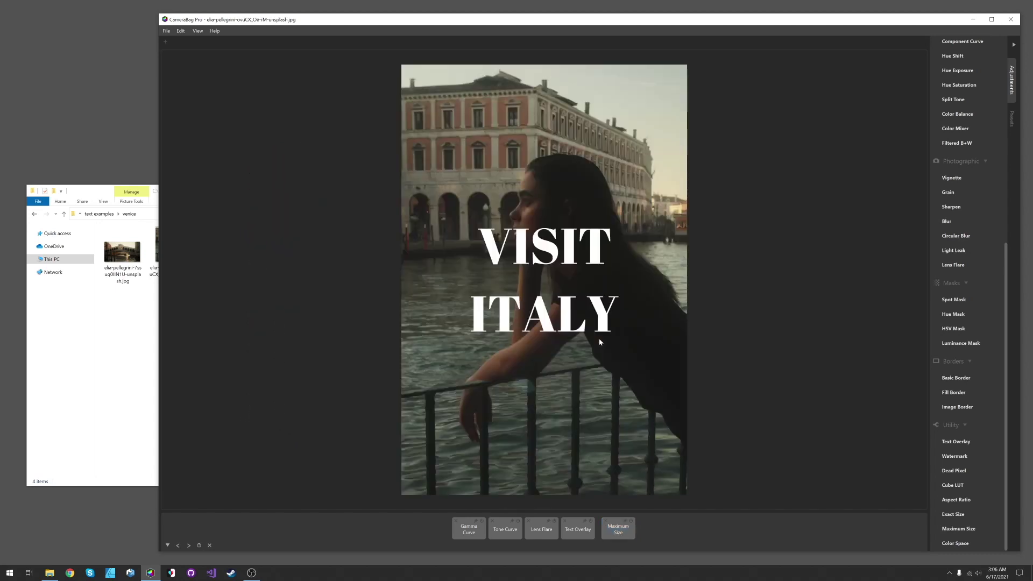
pyautogui.press('Right')
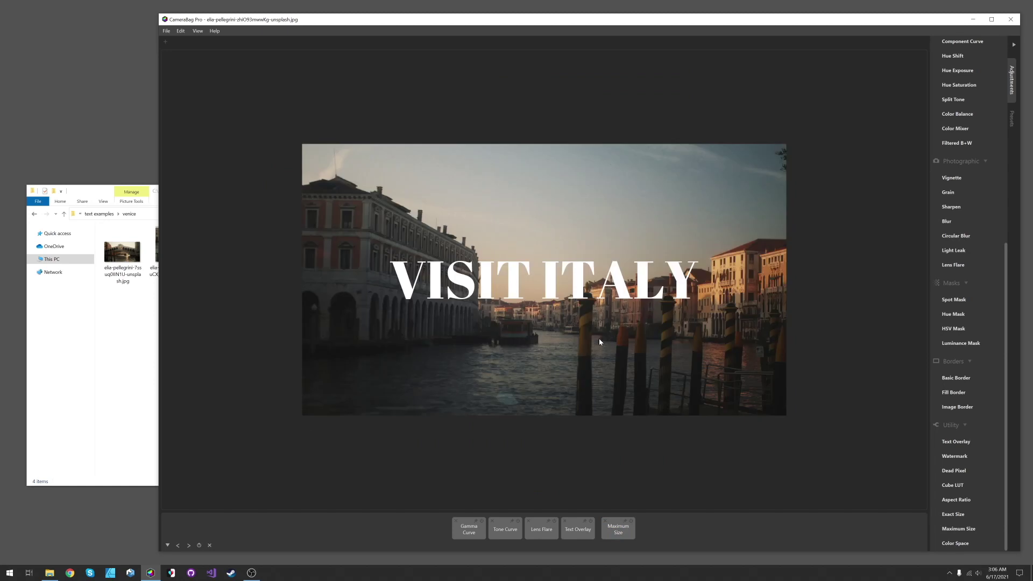
pyautogui.press('Right')
pyautogui.press('Right')
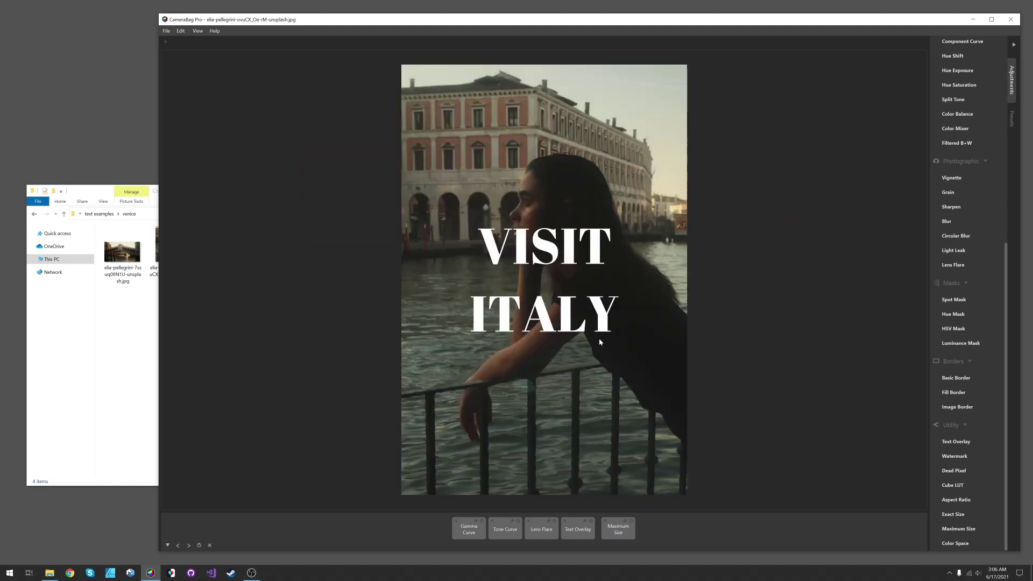
pyautogui.press('Left')
pyautogui.press('Left')
pyautogui.press('Right')
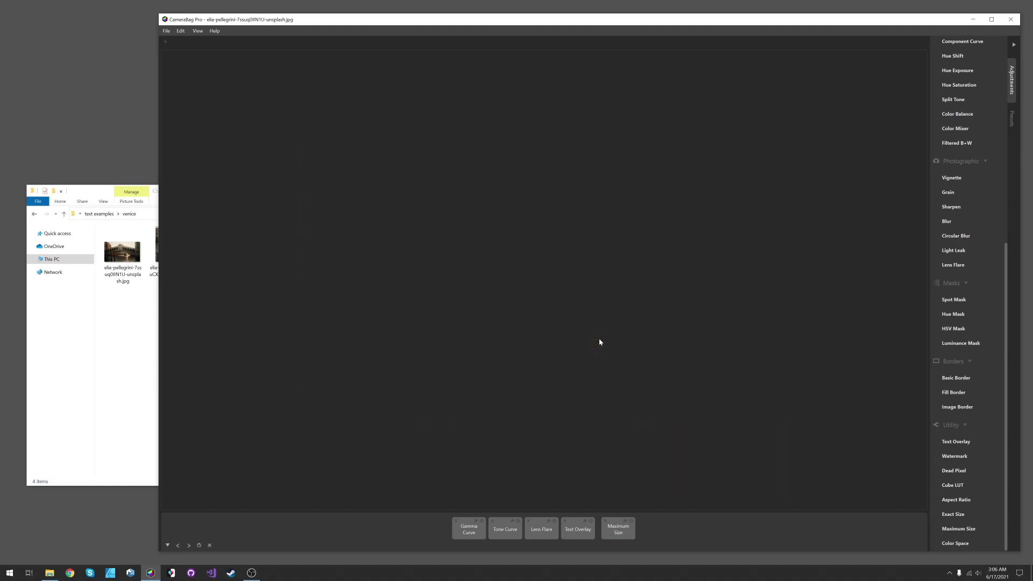
pyautogui.press('Right')
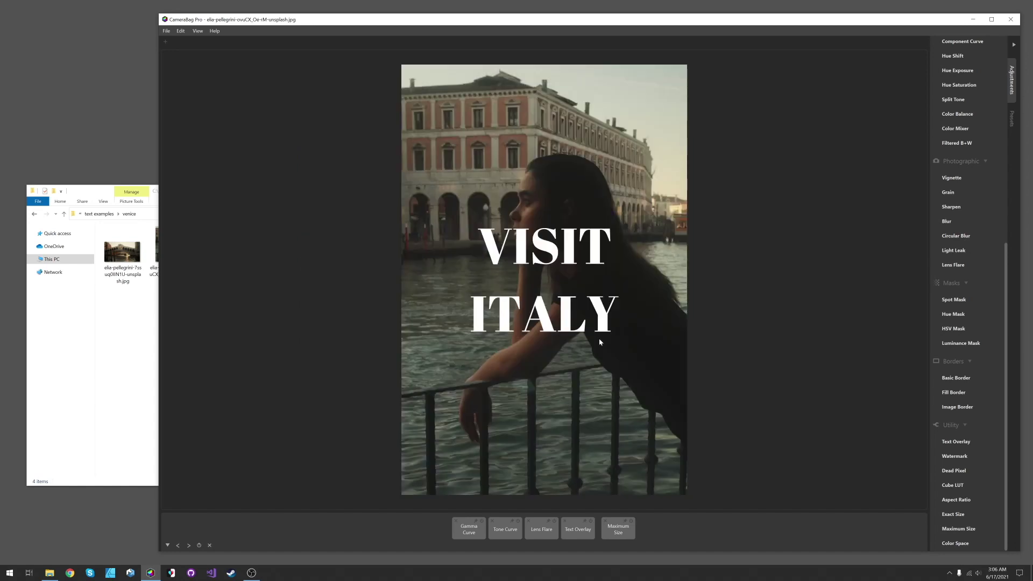
pyautogui.press('Right')
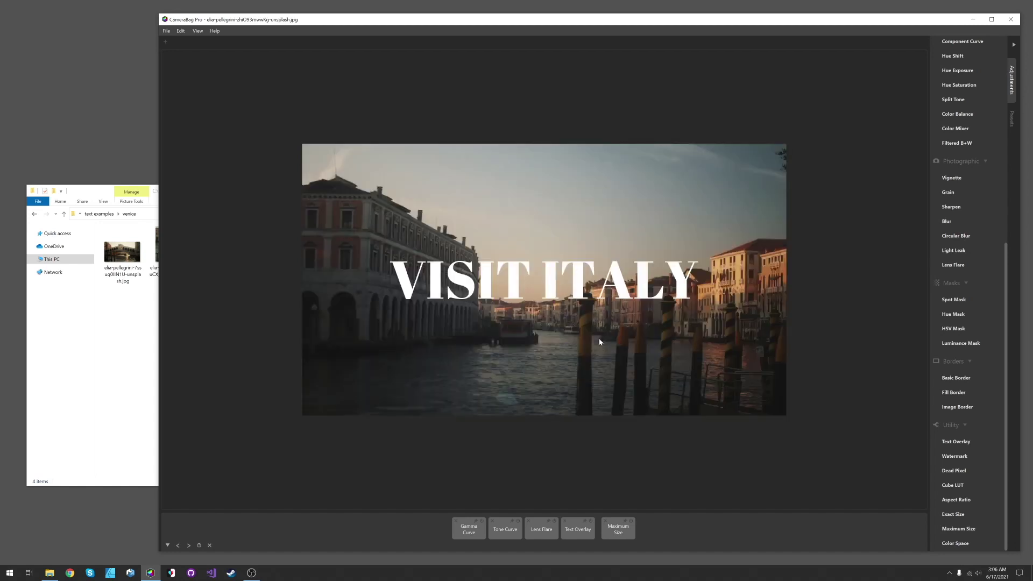
pyautogui.press('Right')
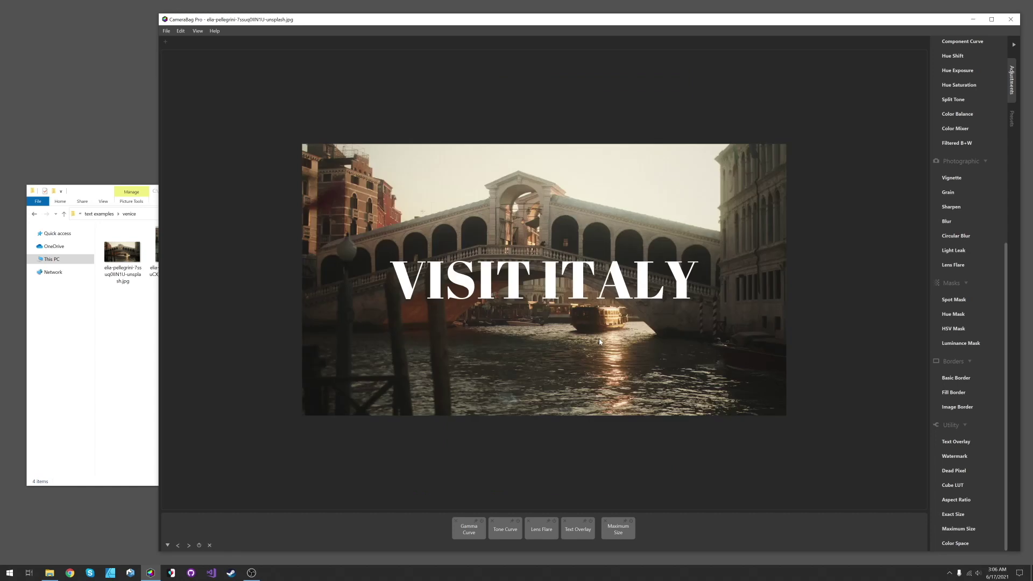
pyautogui.press('Right')
pyautogui.press('Left')
# - Add a second line 'PLEASE' beneath 'VISIT ITALY' in the overlay text
pyautogui.click(563, 536)
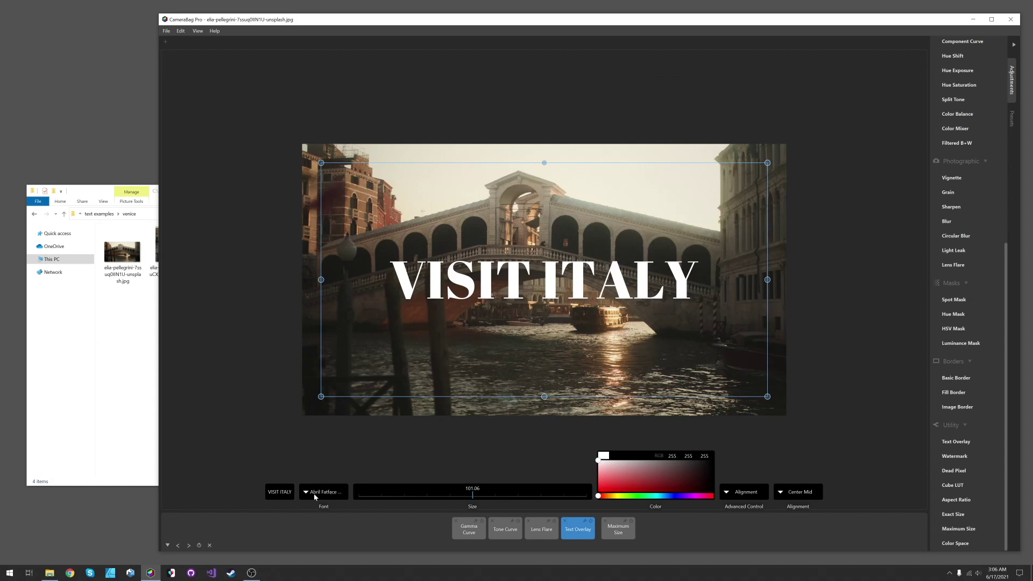
pyautogui.click(284, 494)
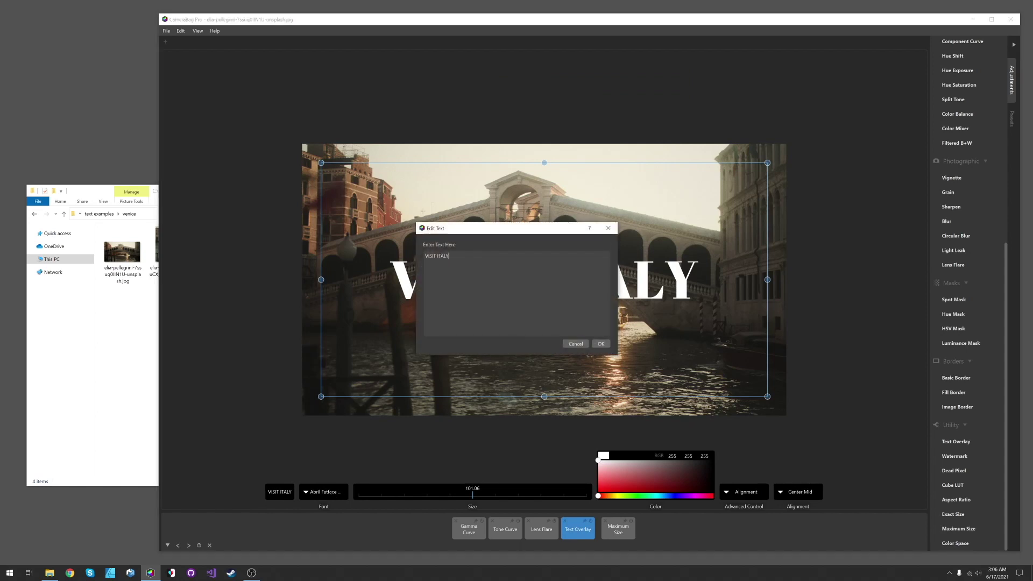
pyautogui.write('PLEASE')
pyautogui.click(600, 344)
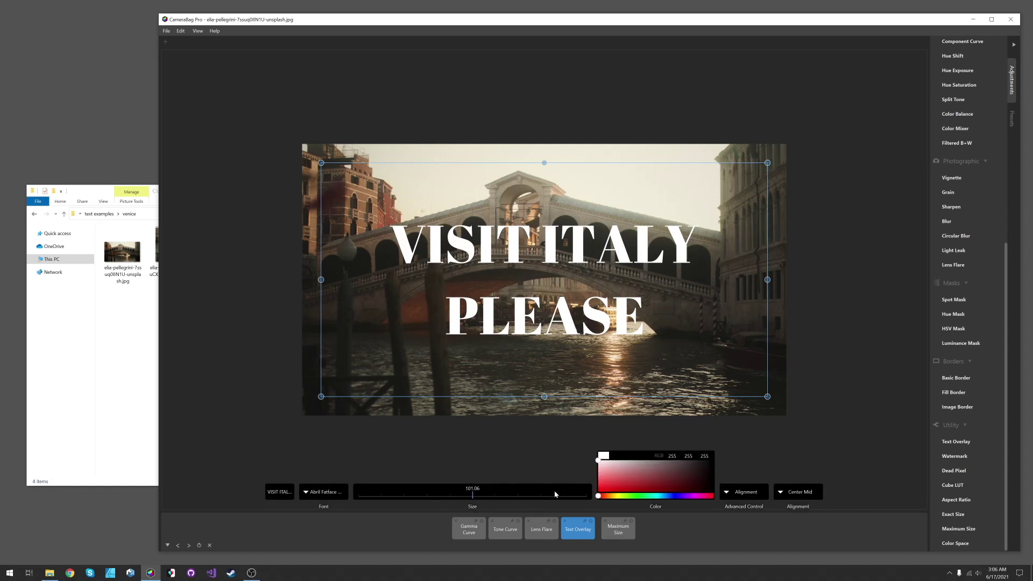
pyautogui.moveTo(601, 478); pyautogui.dragTo(591, 455)
pyautogui.click(744, 493)
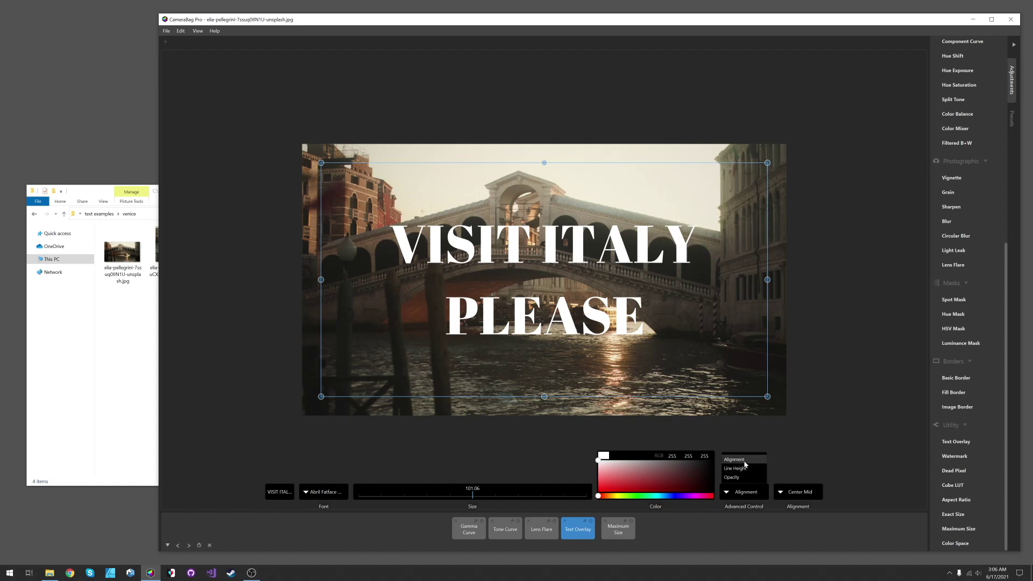
pyautogui.click(744, 460)
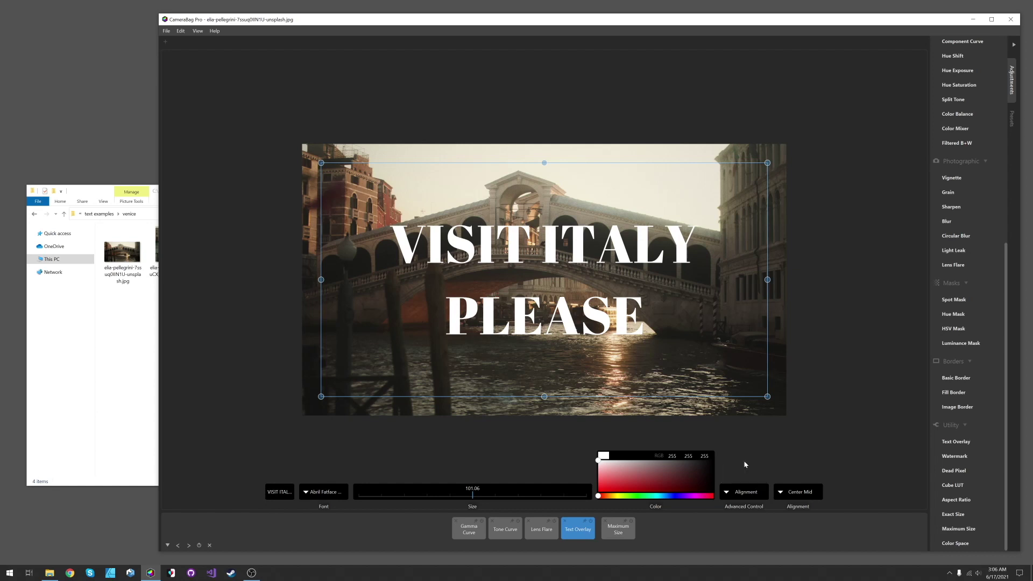
pyautogui.click(792, 493)
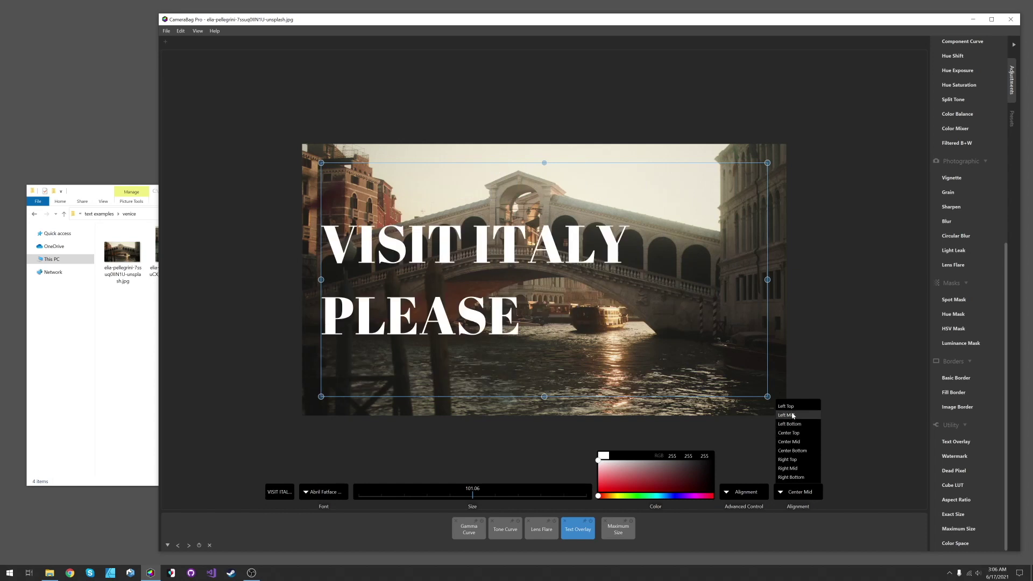
pyautogui.click(794, 444)
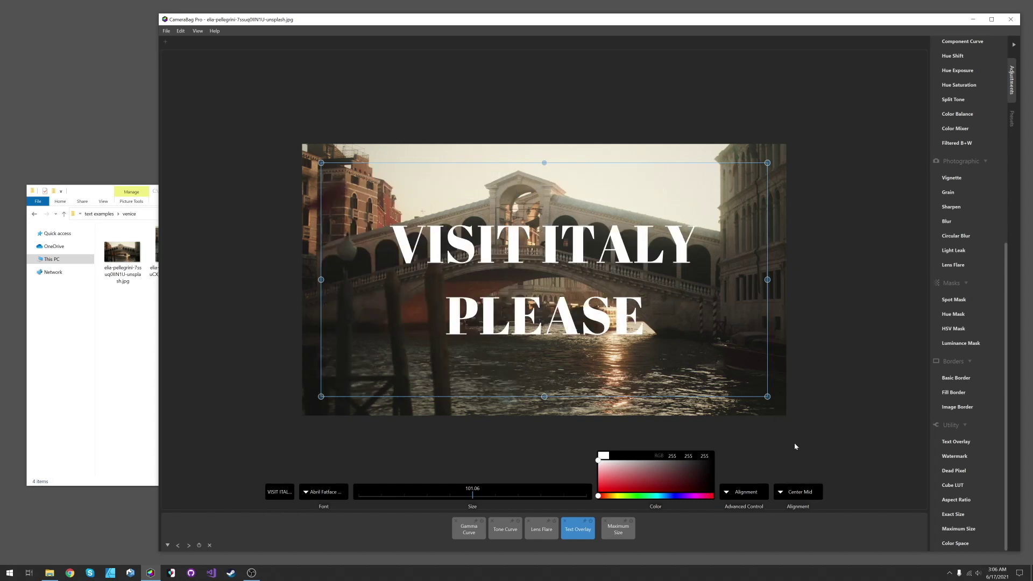
pyautogui.click(744, 491)
pyautogui.click(744, 491)
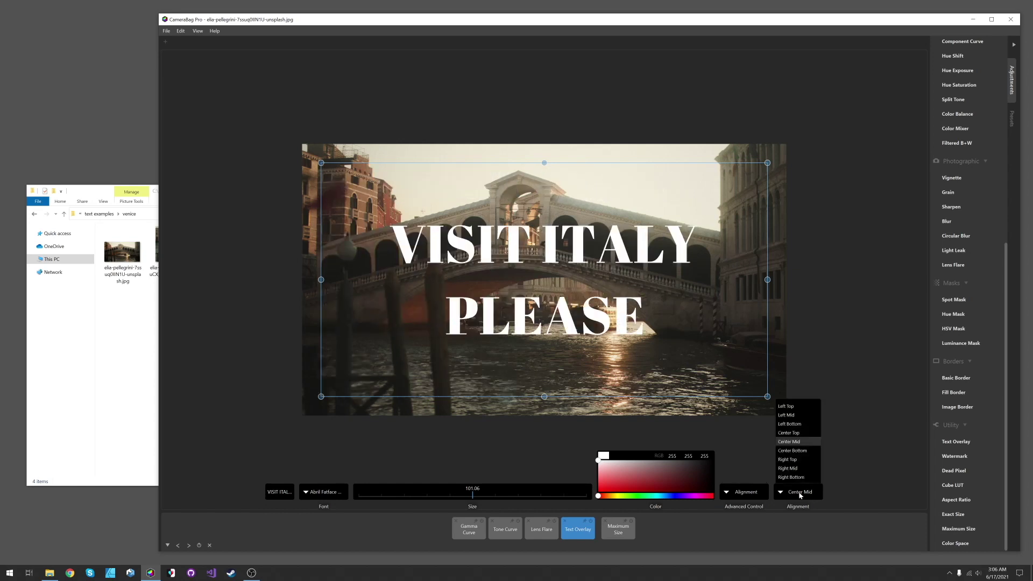
pyautogui.click(796, 491)
pyautogui.click(792, 443)
pyautogui.click(741, 494)
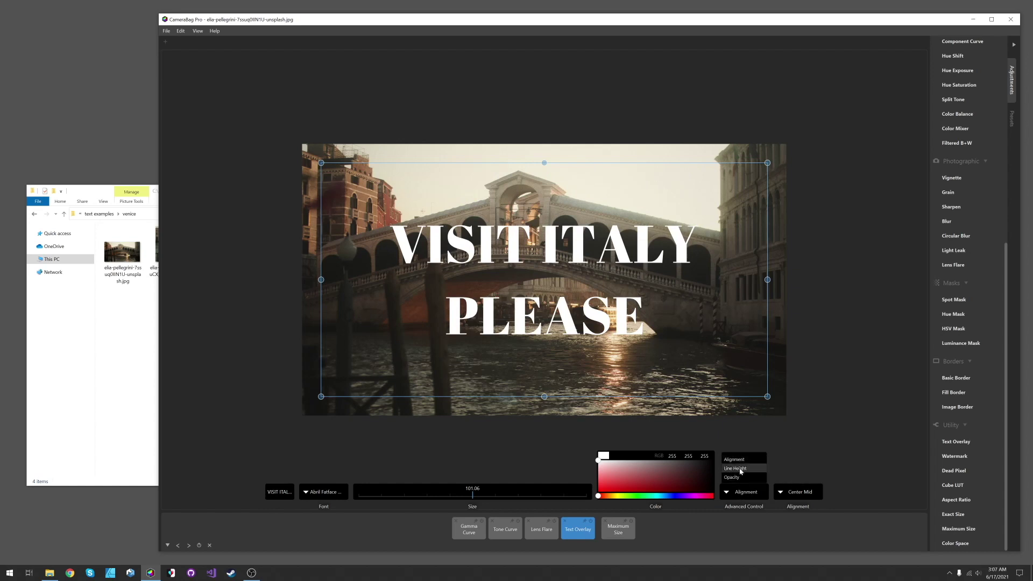
# - Set Line Height to 0.66, test the Opacity slider, then return to Alignment
pyautogui.click(737, 468)
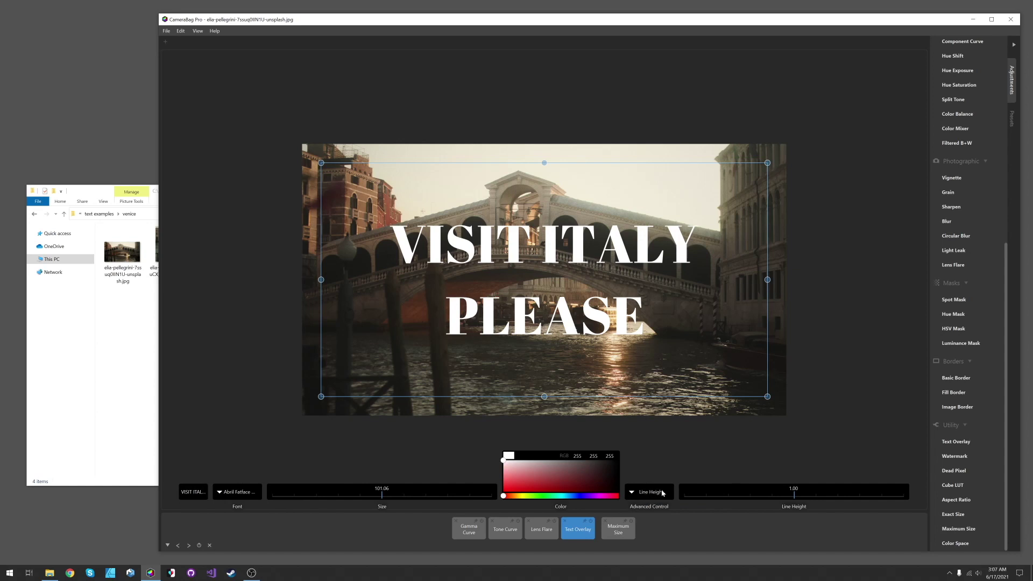
pyautogui.moveTo(793, 494); pyautogui.dragTo(757, 502)
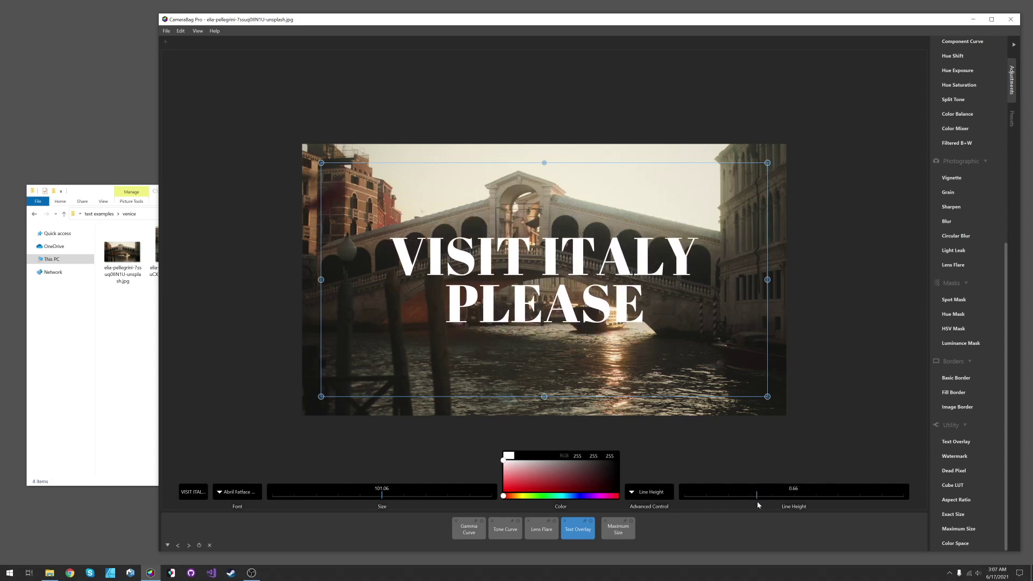
pyautogui.click(650, 492)
pyautogui.click(654, 478)
pyautogui.moveTo(795, 499); pyautogui.dragTo(919, 499)
pyautogui.click(654, 496)
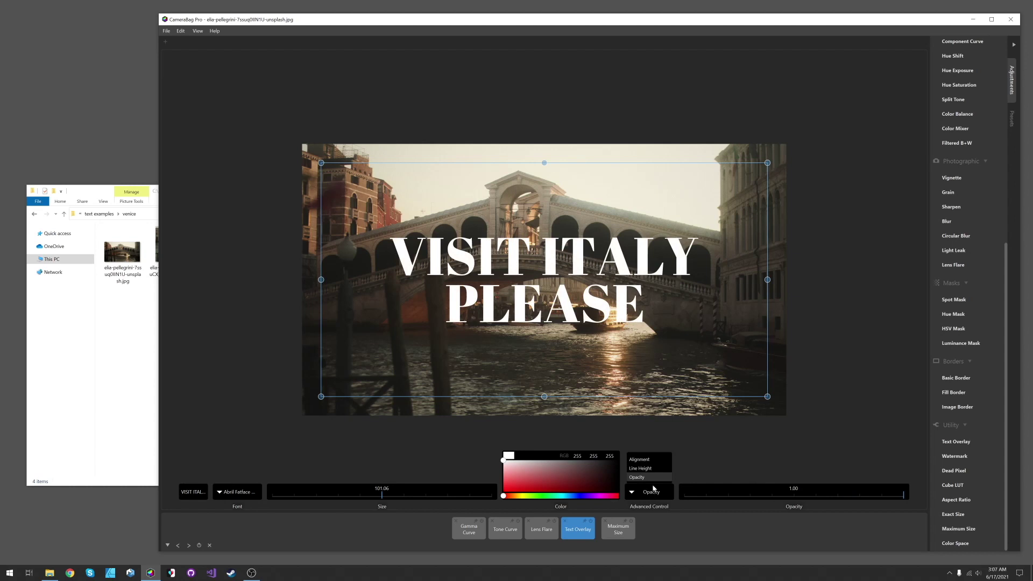
pyautogui.click(650, 461)
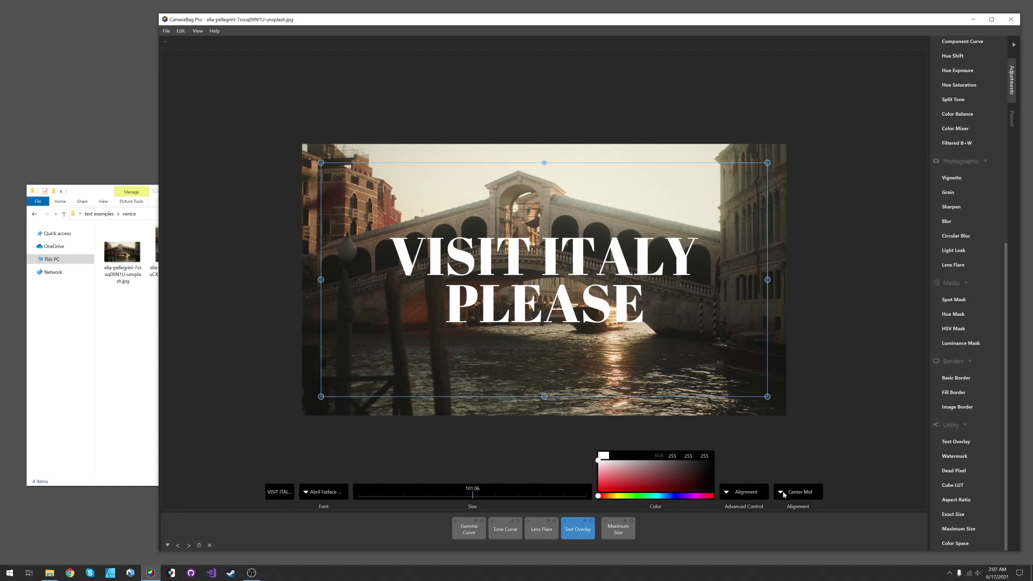
pyautogui.moveTo(754, 492)
# - Delete the 'PLEASE' line, leaving only 'VISIT ITALY', then deselect the overlay
pyautogui.click(290, 492)
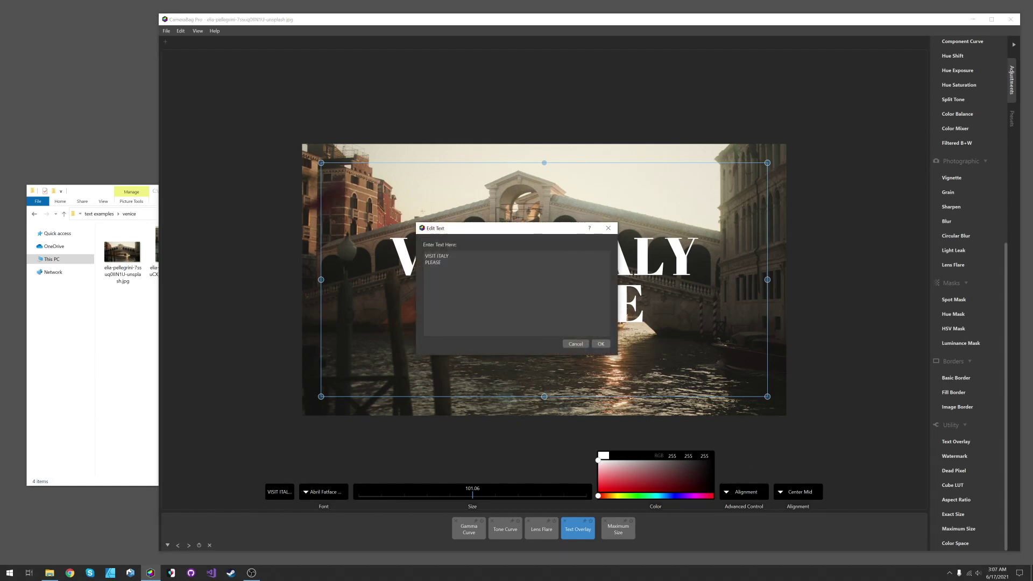
pyautogui.press('BackSpace')
pyautogui.press('BackSpace')
pyautogui.press('BackSpace')
pyautogui.press('BackSpace')
pyautogui.press('BackSpace')
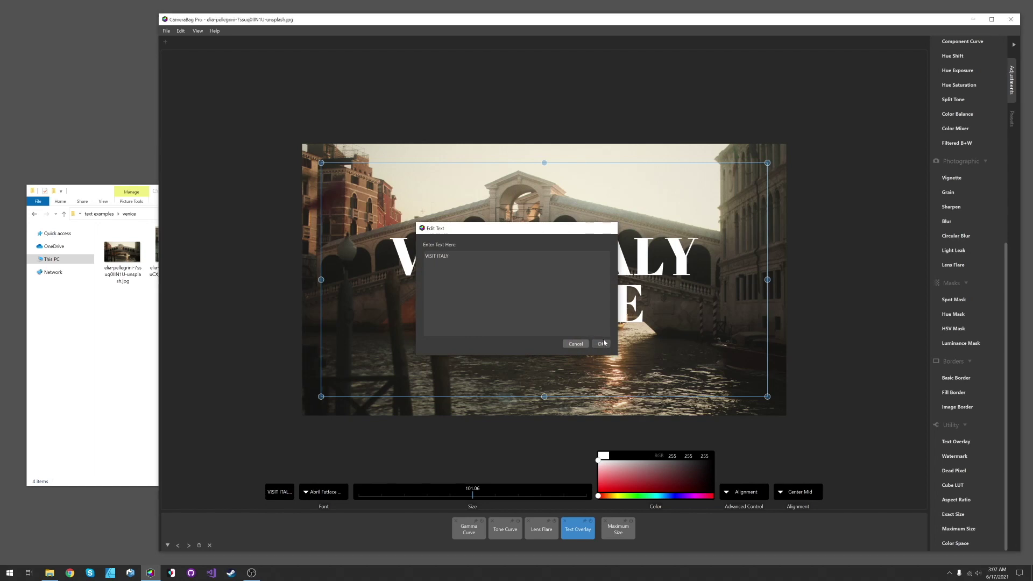
pyautogui.click(602, 343)
pyautogui.click(664, 532)
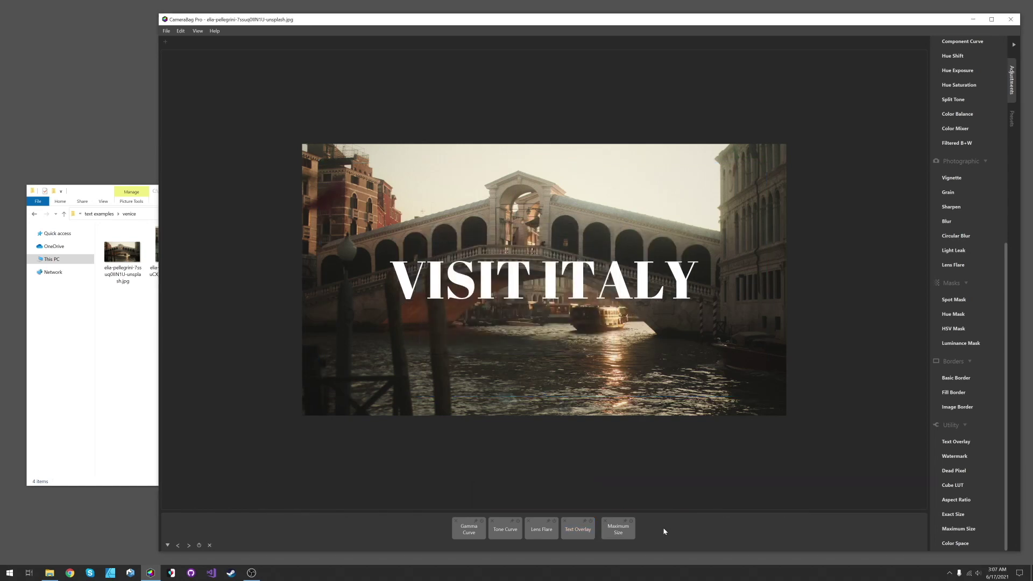
pyautogui.click(578, 538)
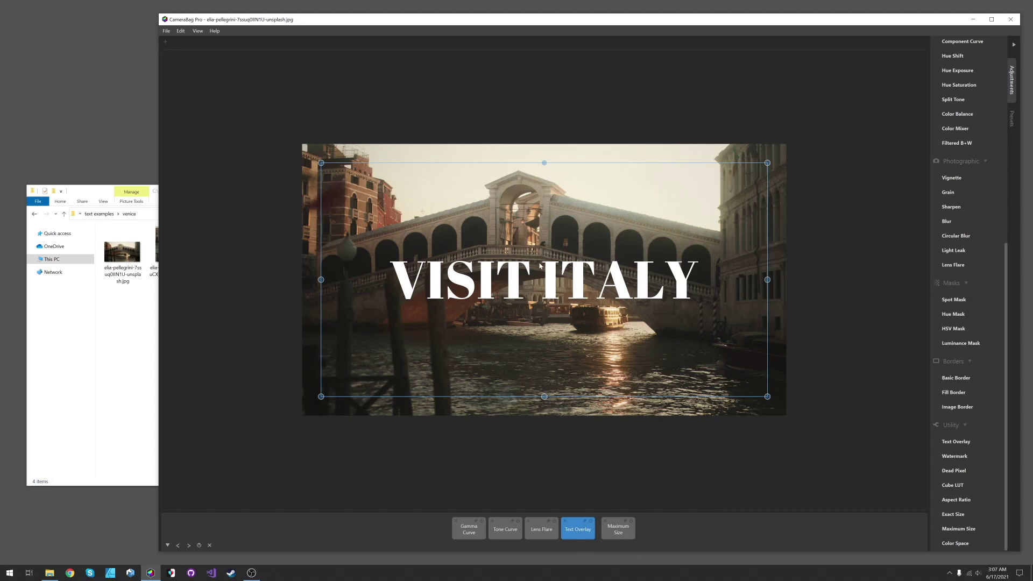
pyautogui.click(666, 539)
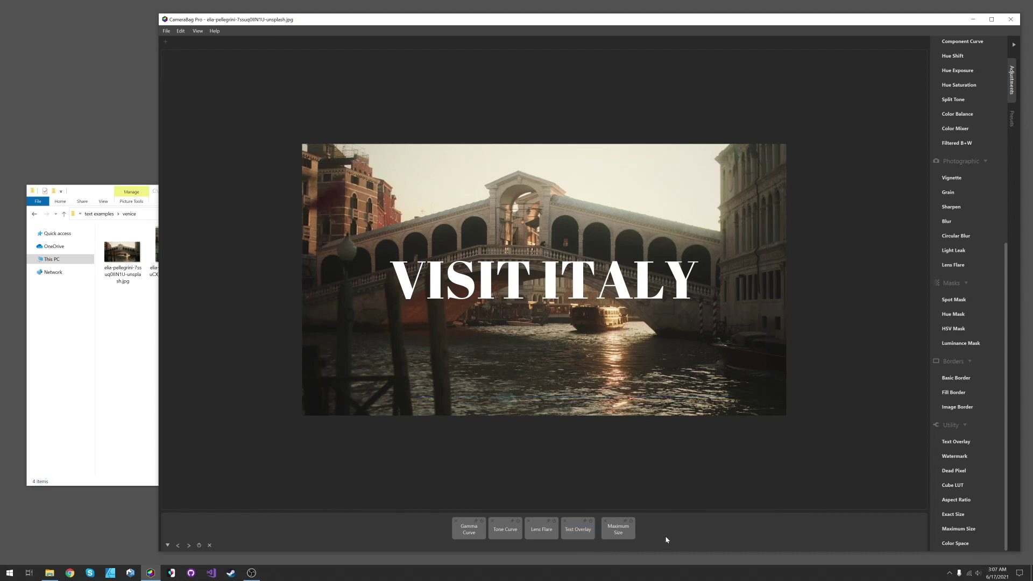
# - Select the Text Overlay, then move and widen its text box on the photo
pyautogui.click(584, 531)
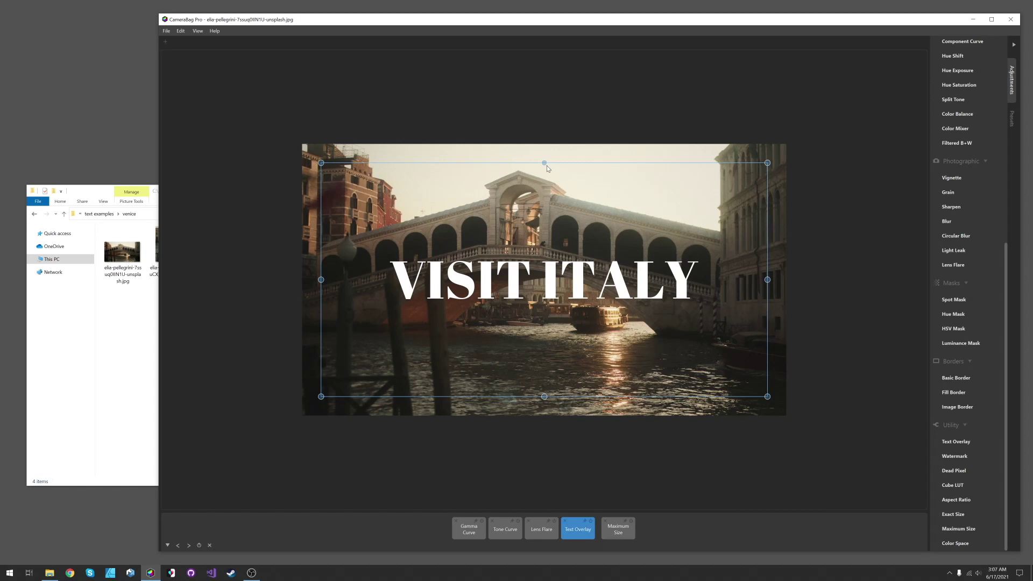
pyautogui.moveTo(543, 162)
pyautogui.mouseDown()
pyautogui.moveTo(543, 283)
pyautogui.moveTo(543, 163)
pyautogui.mouseUp()
pyautogui.moveTo(321, 163); pyautogui.dragTo(450, 252)
pyautogui.moveTo(547, 281); pyautogui.dragTo(442, 214)
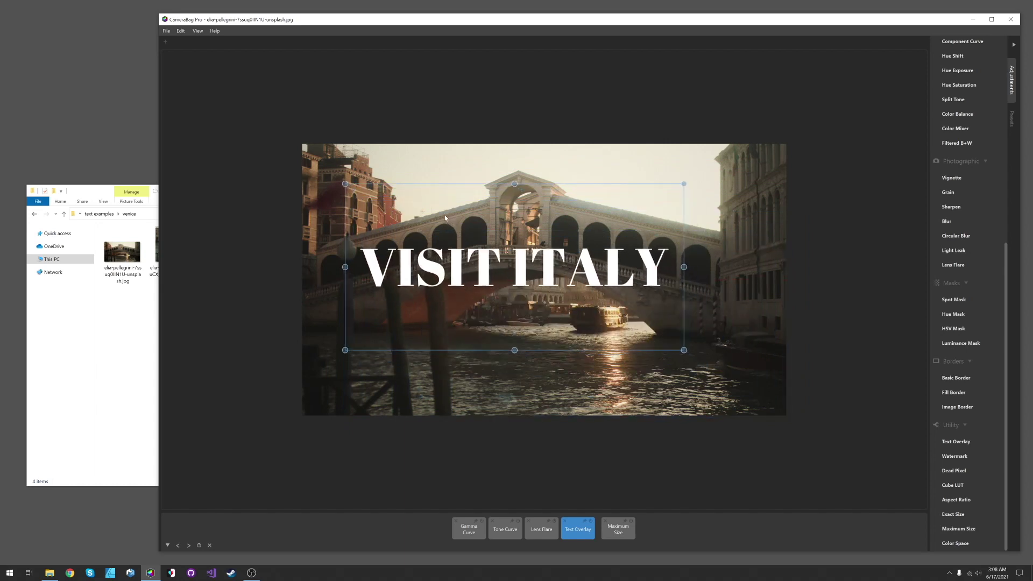
pyautogui.moveTo(514, 185)
pyautogui.mouseDown()
pyautogui.moveTo(515, 199)
pyautogui.moveTo(515, 189)
pyautogui.mouseUp()
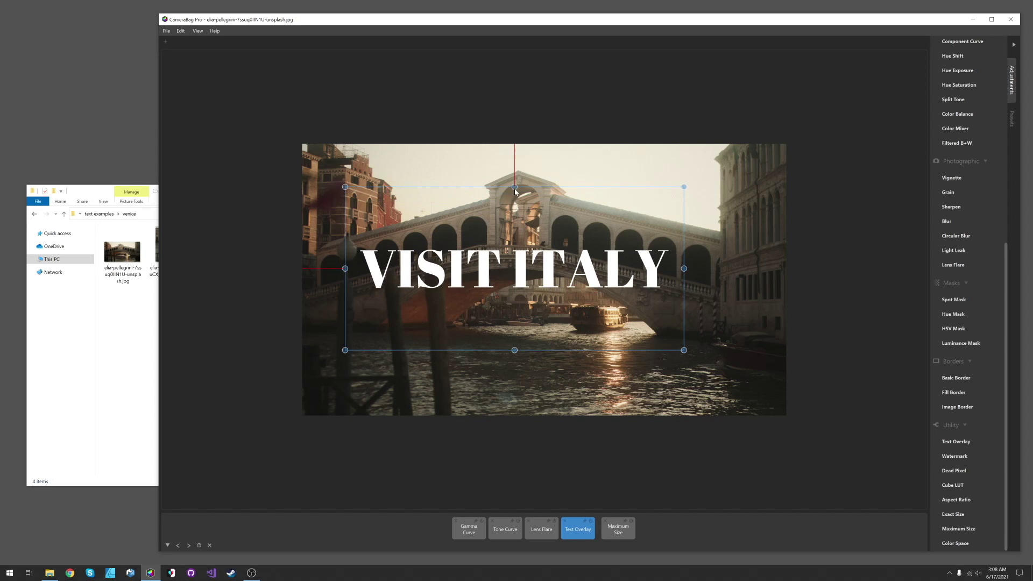
pyautogui.moveTo(684, 271); pyautogui.dragTo(746, 274)
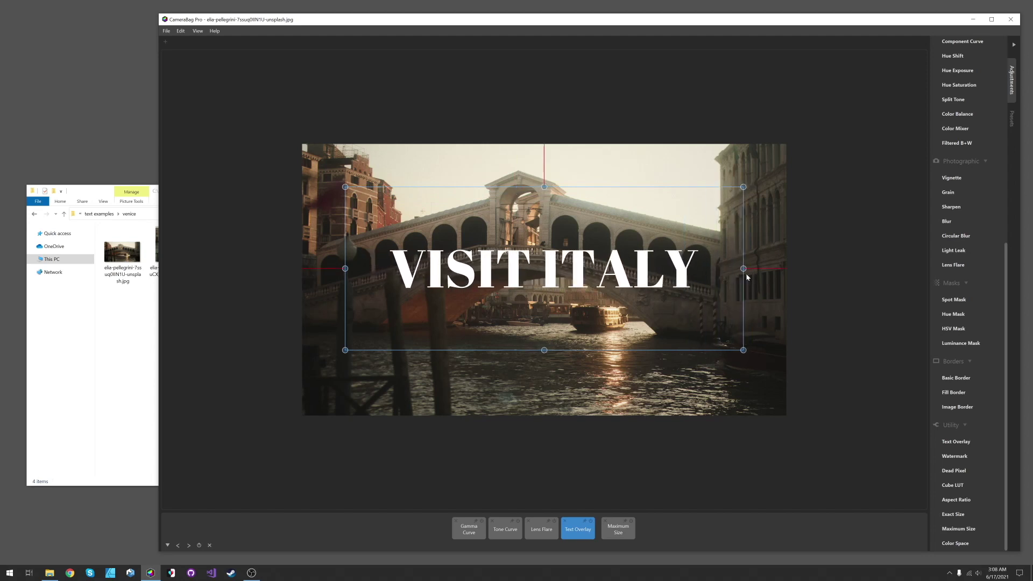
pyautogui.moveTo(545, 350)
pyautogui.mouseDown()
pyautogui.moveTo(544, 389)
pyautogui.moveTo(547, 369)
pyautogui.mouseUp()
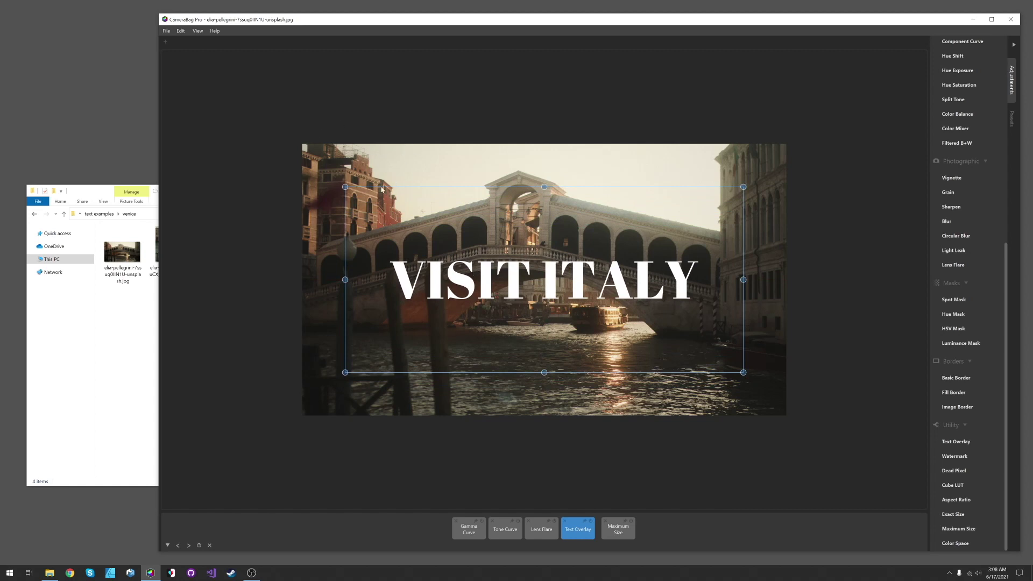
# - Set the overlay alignment to Left Top and view the result
pyautogui.moveTo(602, 533)
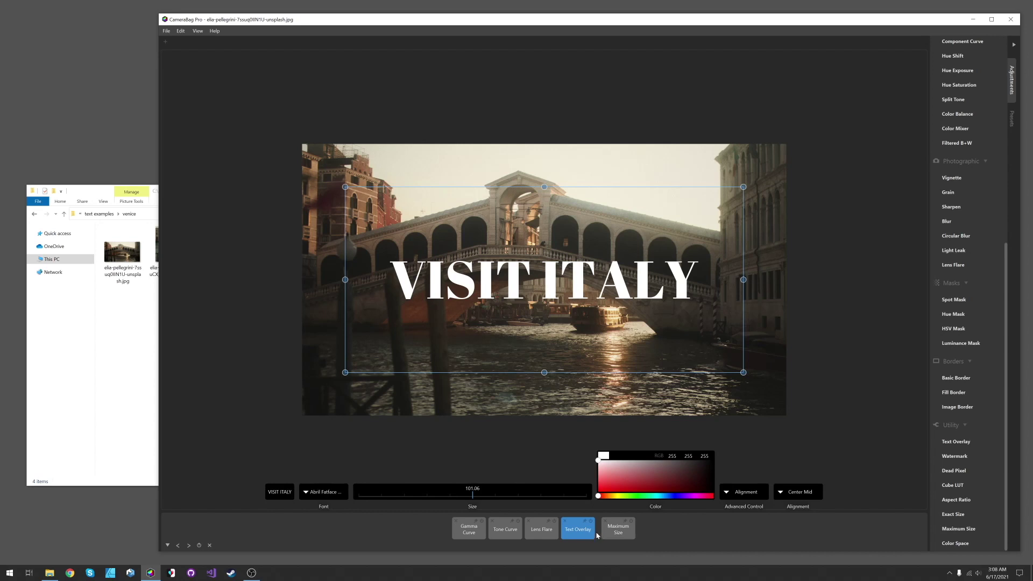
pyautogui.click(781, 491)
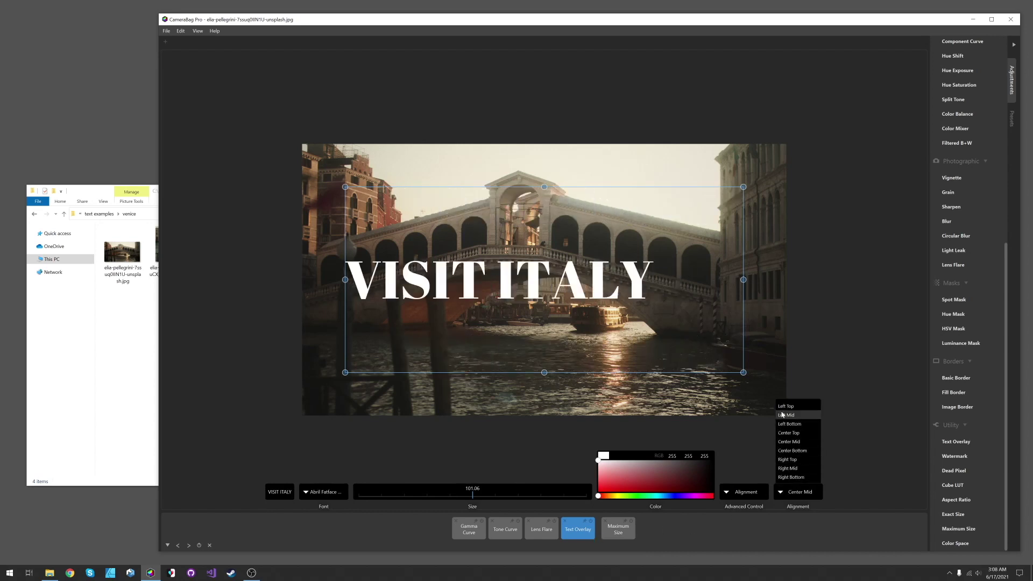
pyautogui.click(782, 407)
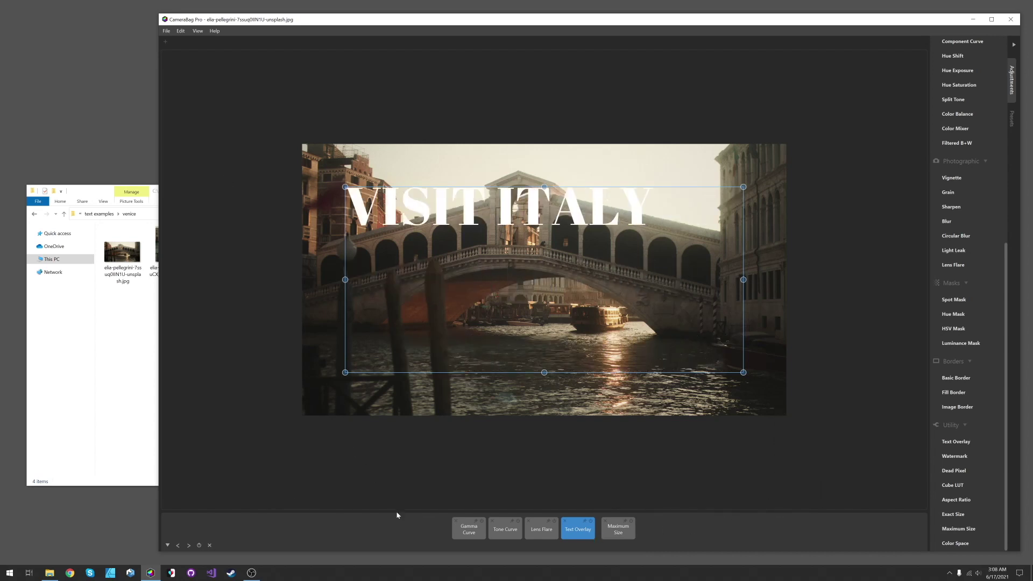
pyautogui.click(408, 378)
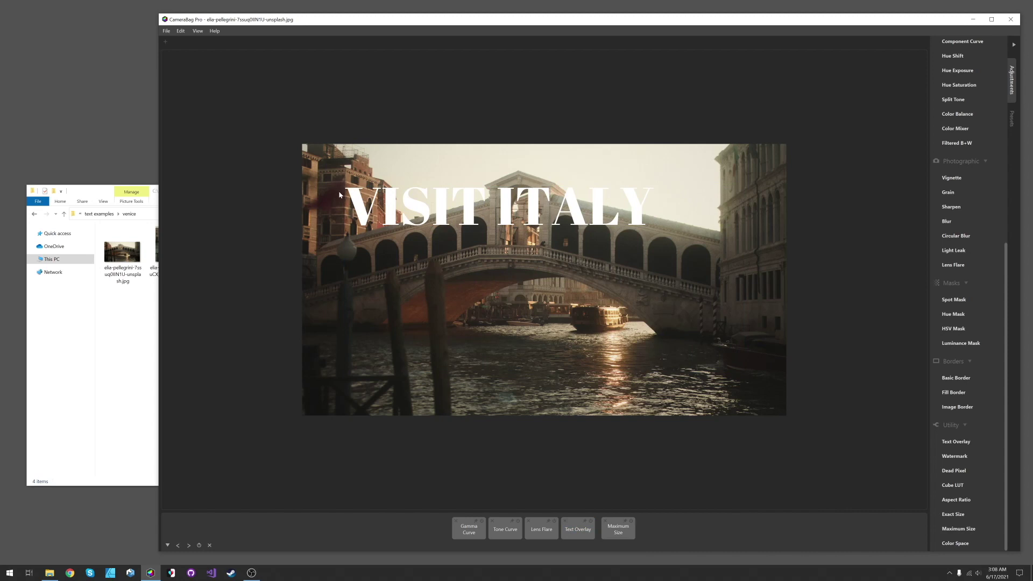
# - Enlarge the text box by stretching its top-left corner, bottom and right edges outward
pyautogui.click(618, 534)
pyautogui.click(578, 530)
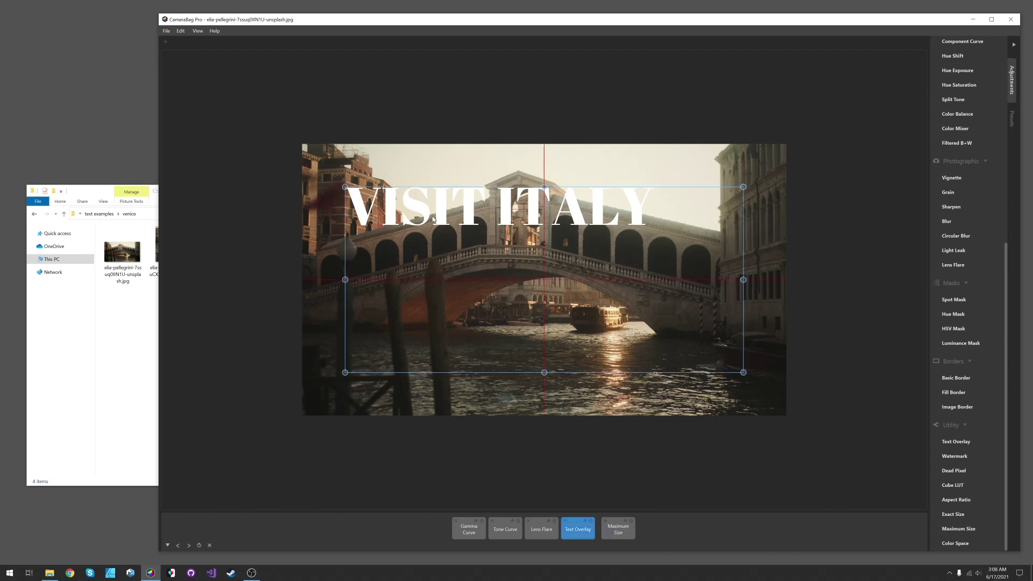
pyautogui.moveTo(434, 220); pyautogui.dragTo(413, 200)
pyautogui.moveTo(327, 171); pyautogui.dragTo(327, 146)
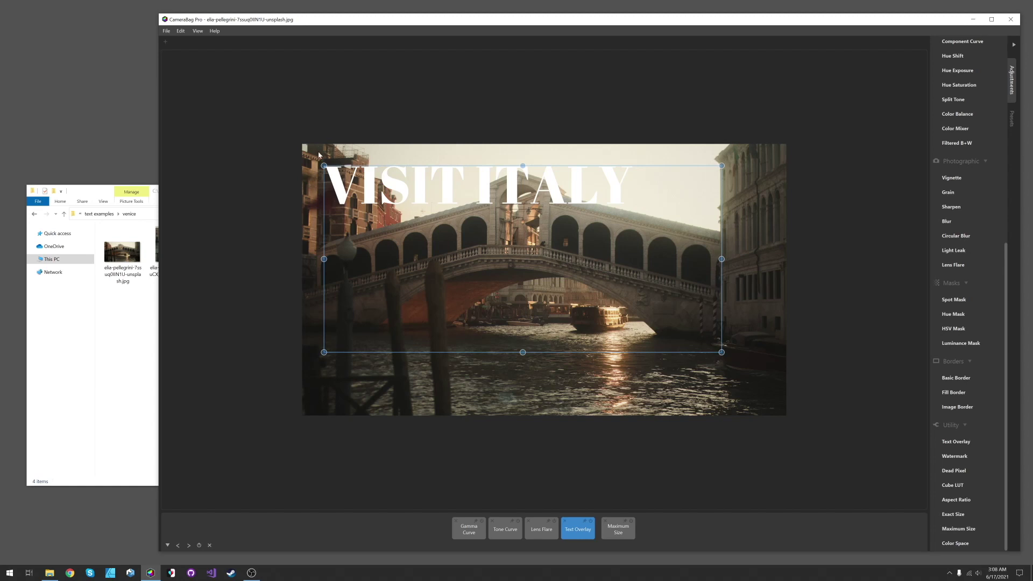
pyautogui.moveTo(522, 354); pyautogui.dragTo(522, 398)
pyautogui.moveTo(721, 280); pyautogui.dragTo(764, 280)
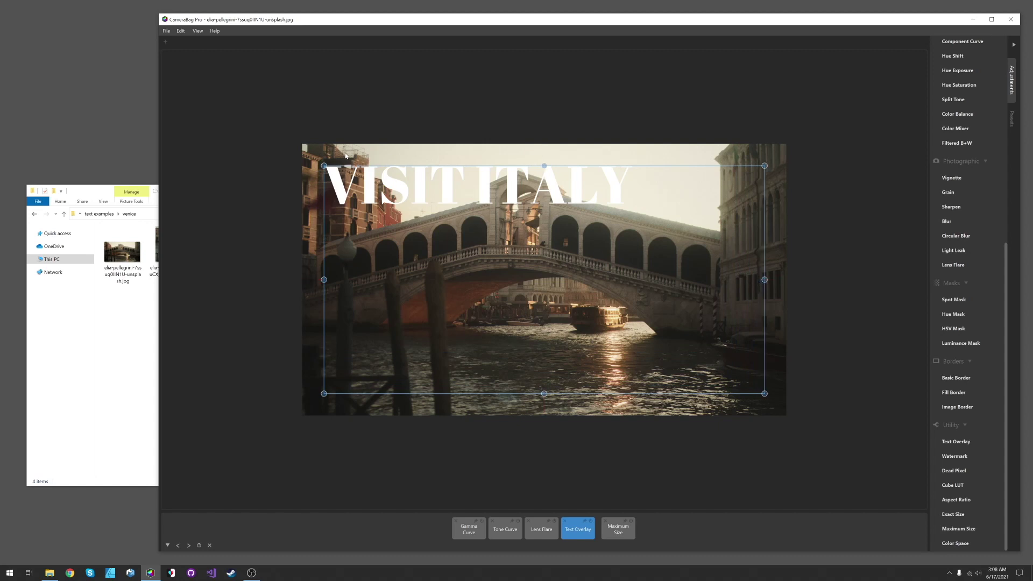
pyautogui.click(700, 549)
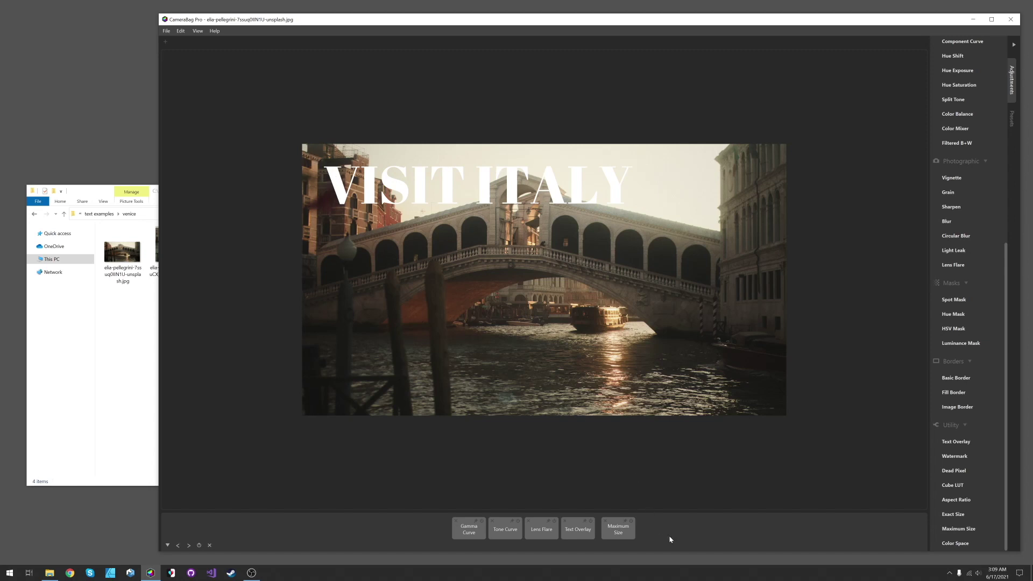
# - Browse to the canal view photo, centre VISIT ITALY at Center Mid, and add a second text overlay
pyautogui.press('Right')
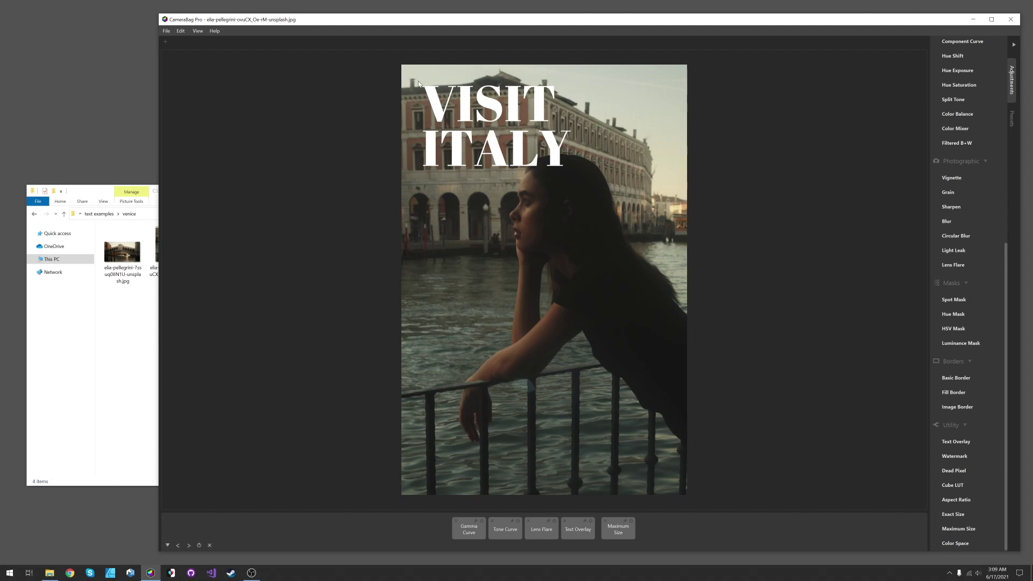
pyautogui.press('Right')
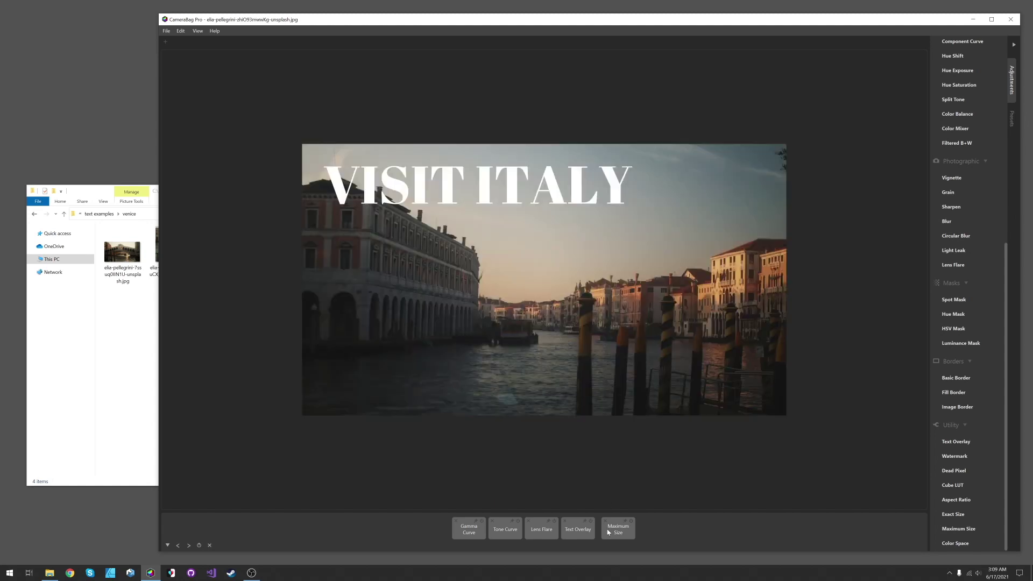
pyautogui.click(576, 529)
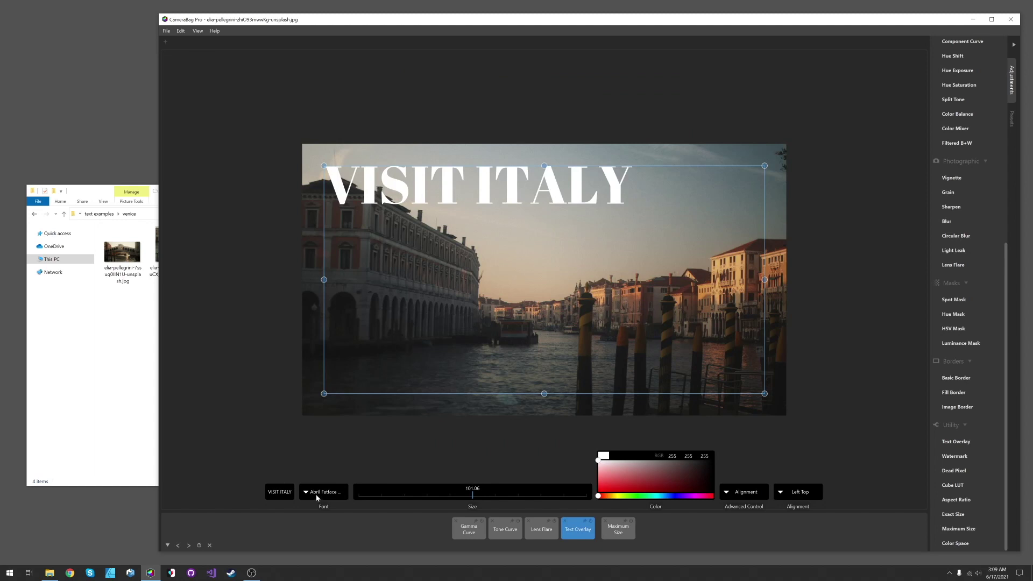
pyautogui.click(802, 491)
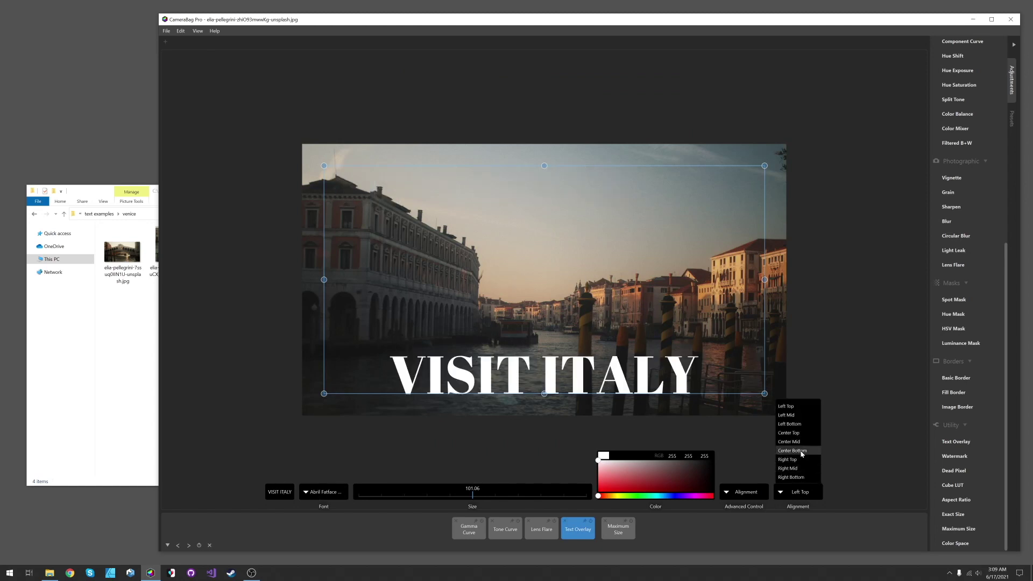
pyautogui.click(802, 442)
pyautogui.click(737, 532)
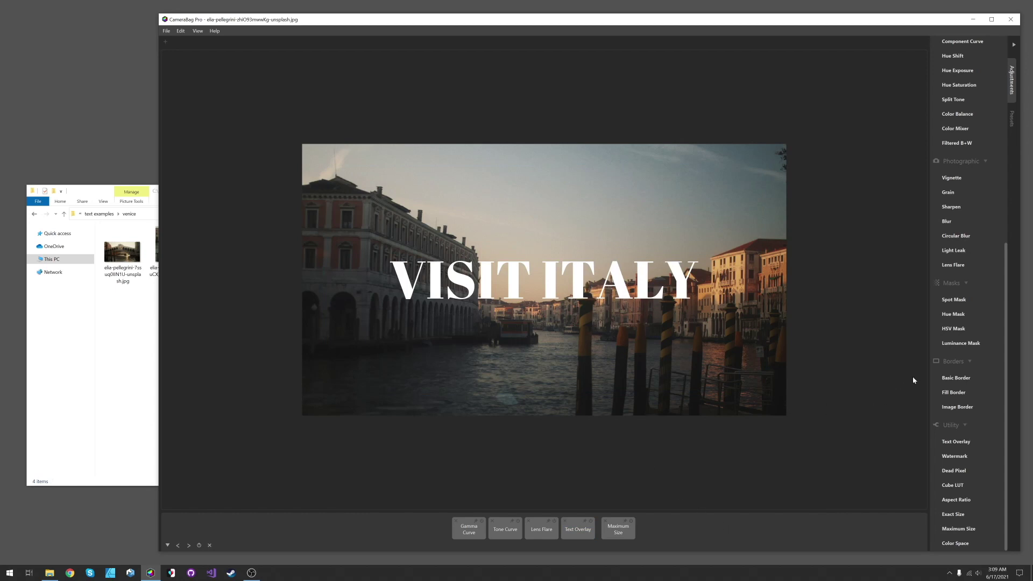
pyautogui.click(953, 441)
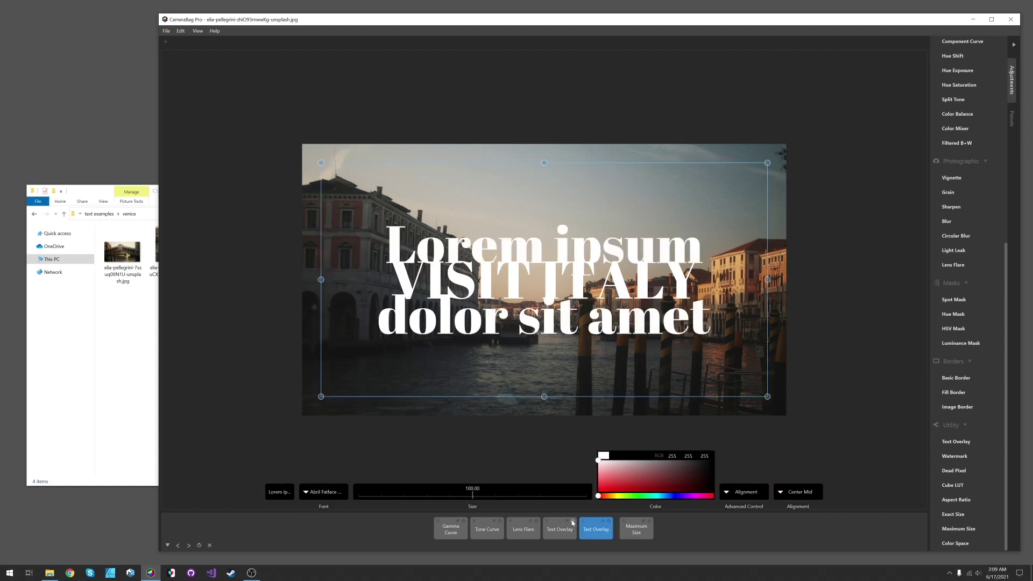
# - Move the second overlay to Right Bottom and shrink it to size 31.56
pyautogui.click(805, 493)
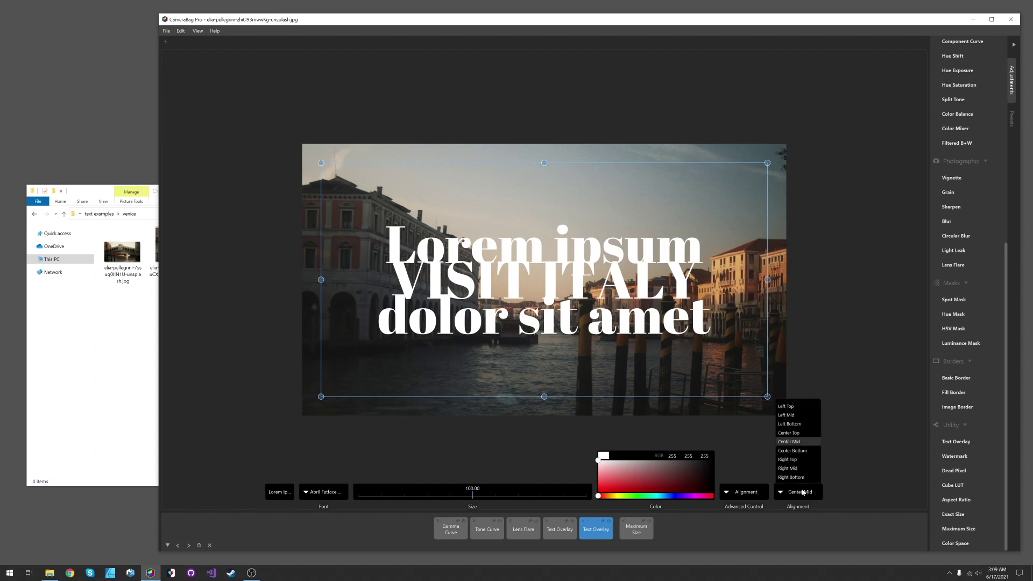
pyautogui.click(794, 478)
pyautogui.moveTo(472, 496); pyautogui.dragTo(395, 504)
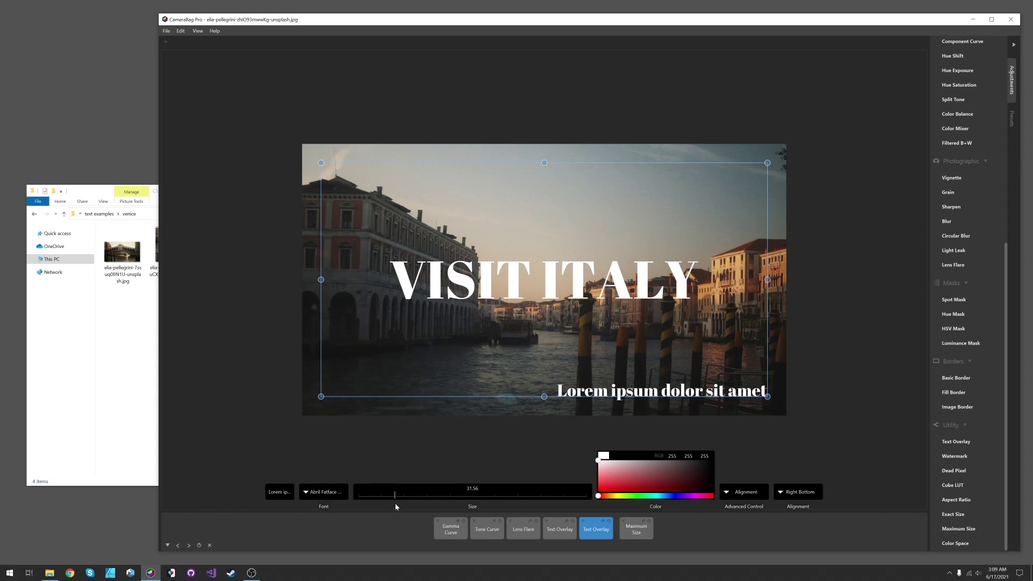
pyautogui.click(281, 492)
pyautogui.moveTo(485, 256); pyautogui.dragTo(382, 258)
pyautogui.write('www.italia.it')
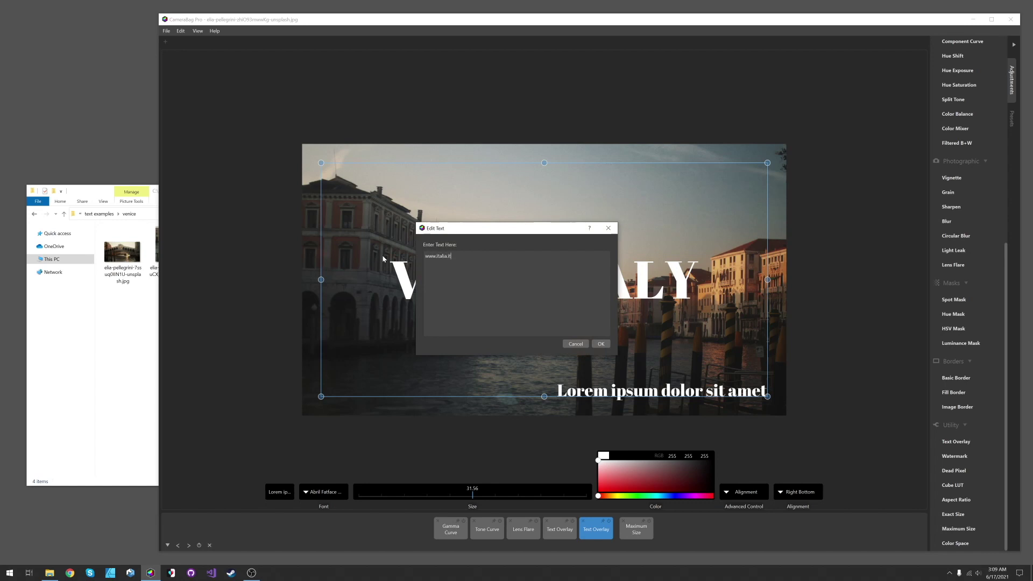
pyautogui.click(601, 343)
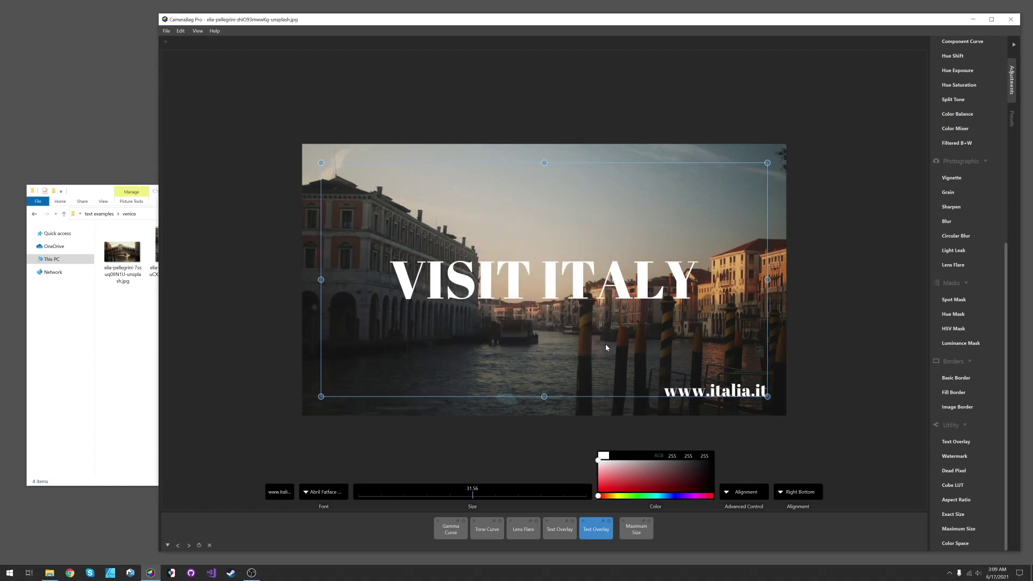
# - Set the caption to Alata Regular at size 23.40, then preview the portrait photo
pyautogui.click(310, 488)
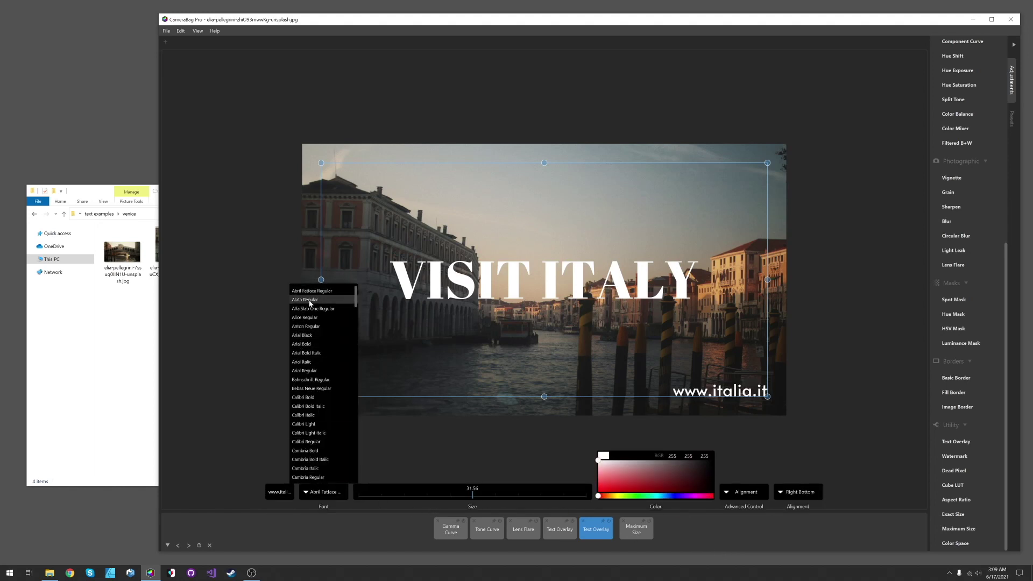
pyautogui.click(309, 301)
pyautogui.click(468, 495)
pyautogui.moveTo(468, 495)
pyautogui.mouseDown()
pyautogui.moveTo(454, 495)
pyautogui.moveTo(465, 496)
pyautogui.mouseUp()
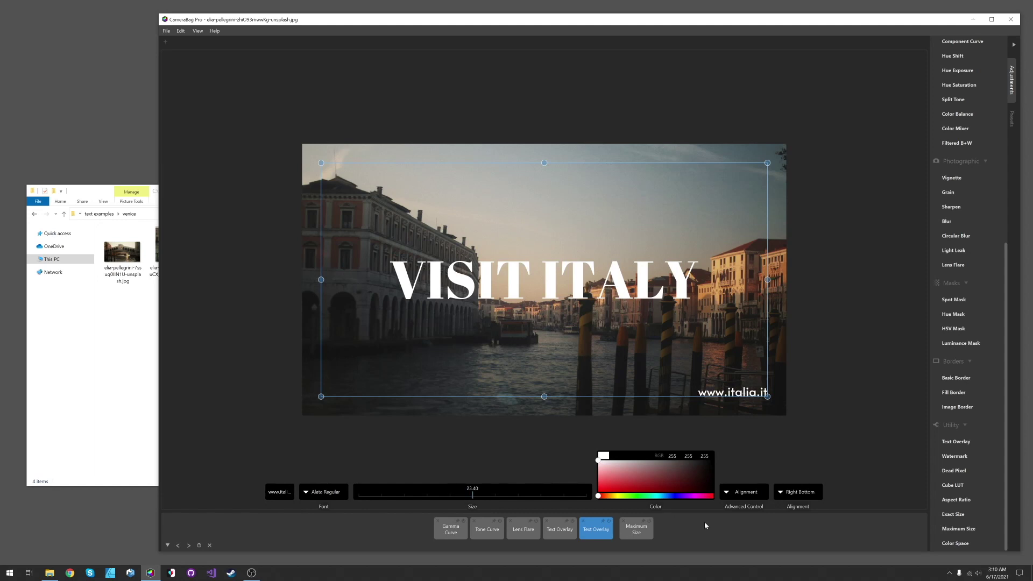
pyautogui.click(705, 525)
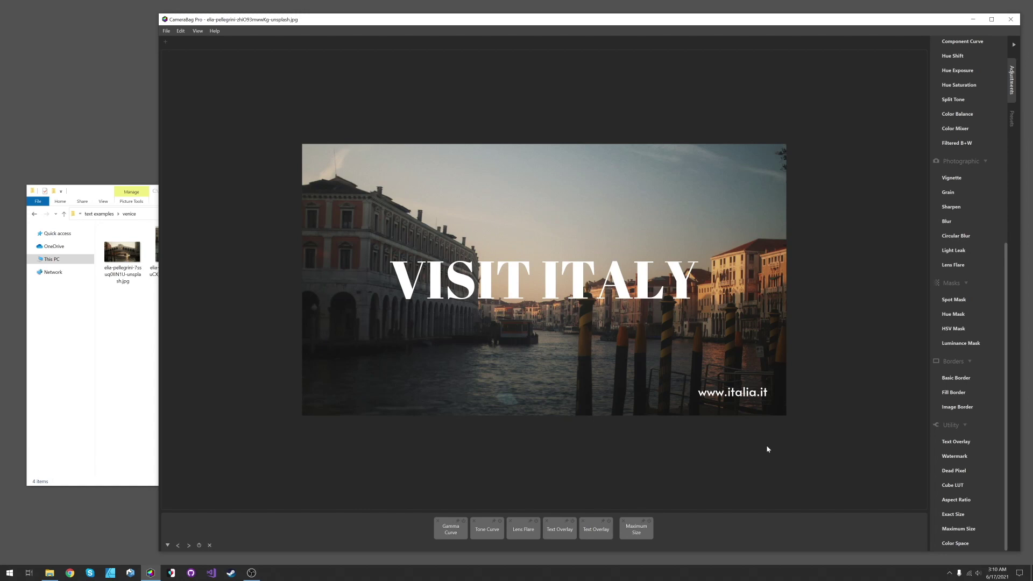
pyautogui.press('Right')
pyautogui.press('Right')
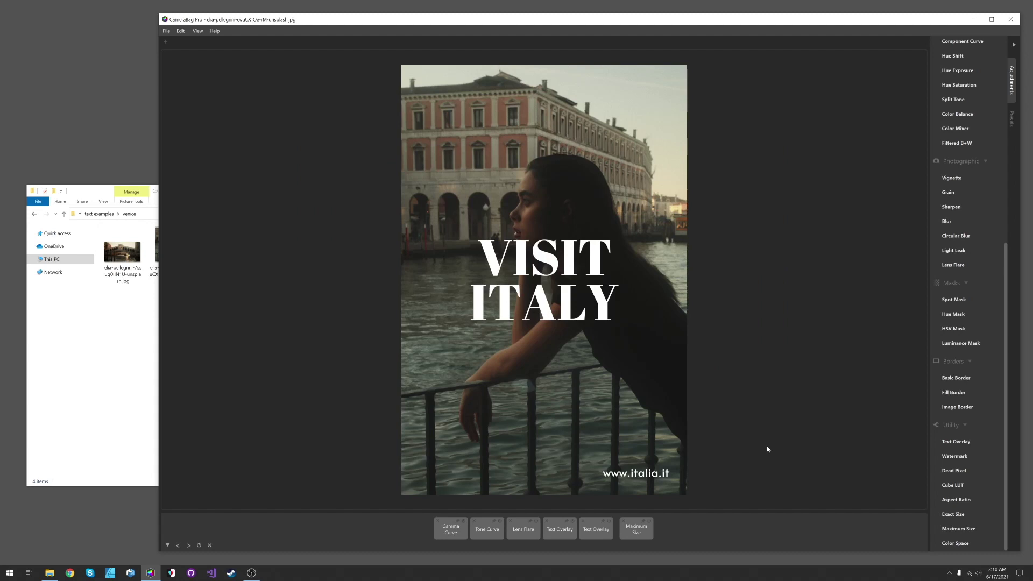
# - Step through the railing, canal view and portrait photos, ending on the Rialto bridge photo
pyautogui.press('Left')
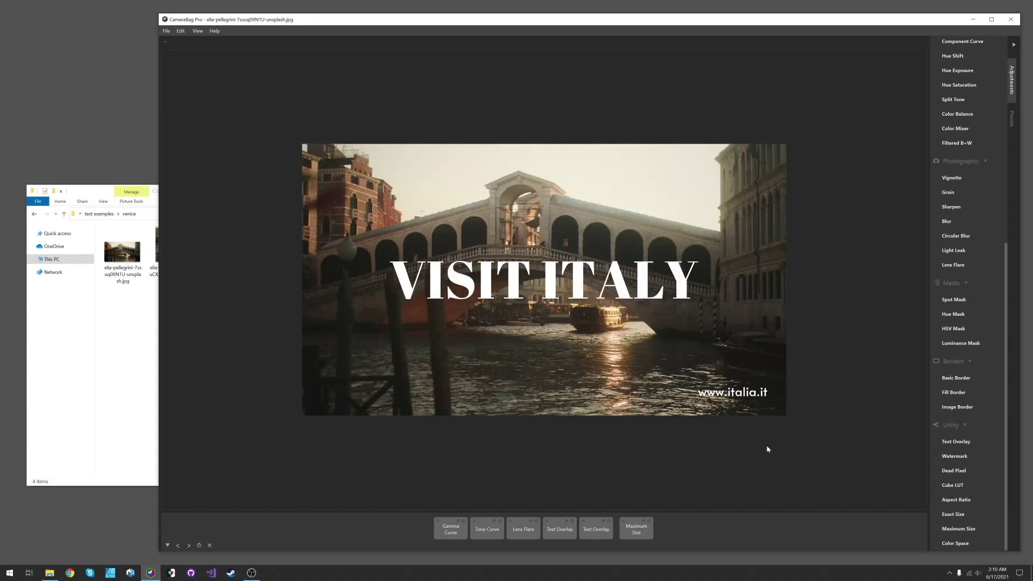
pyautogui.press('Right')
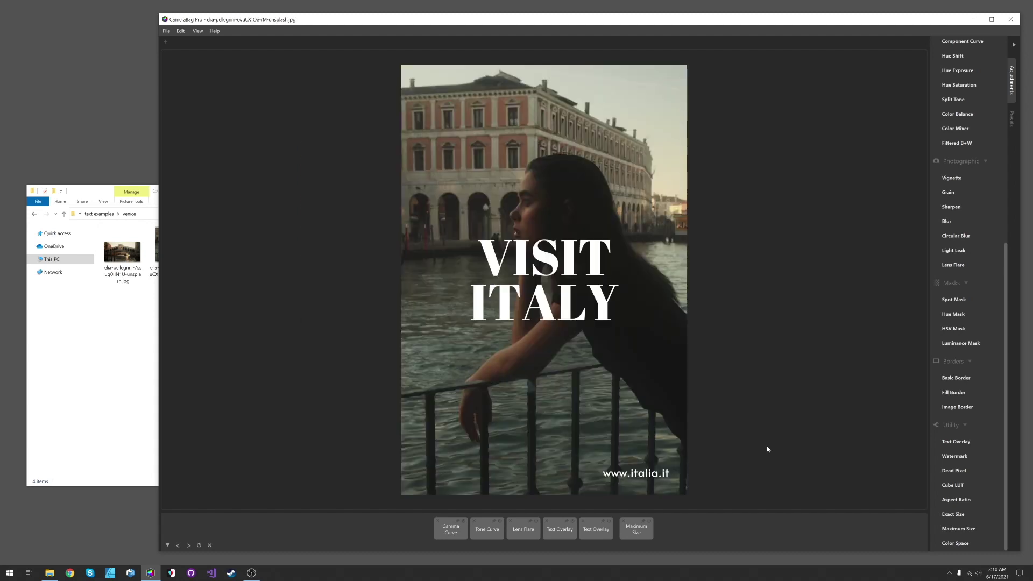
pyautogui.press('Right')
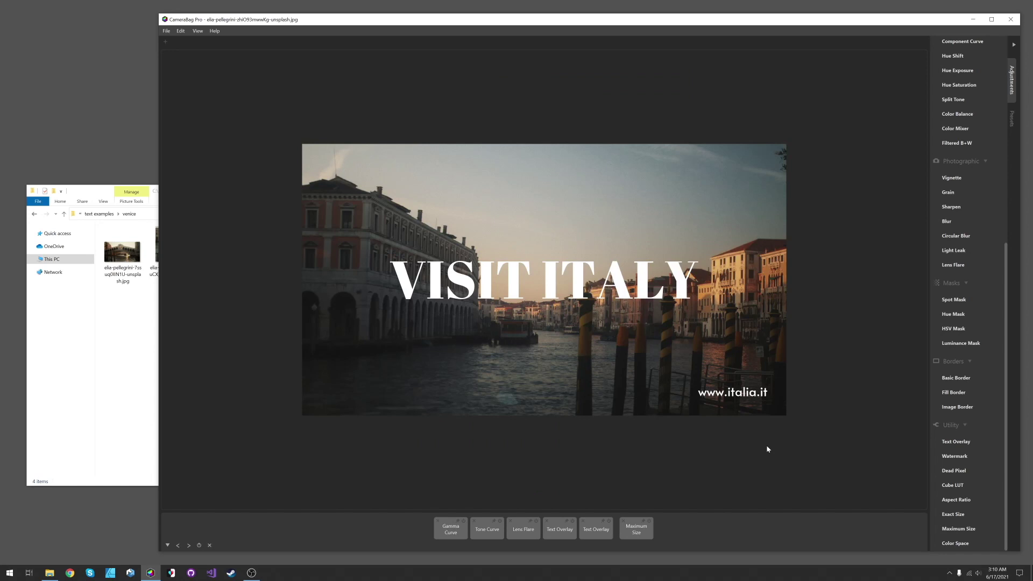
pyautogui.press('Right')
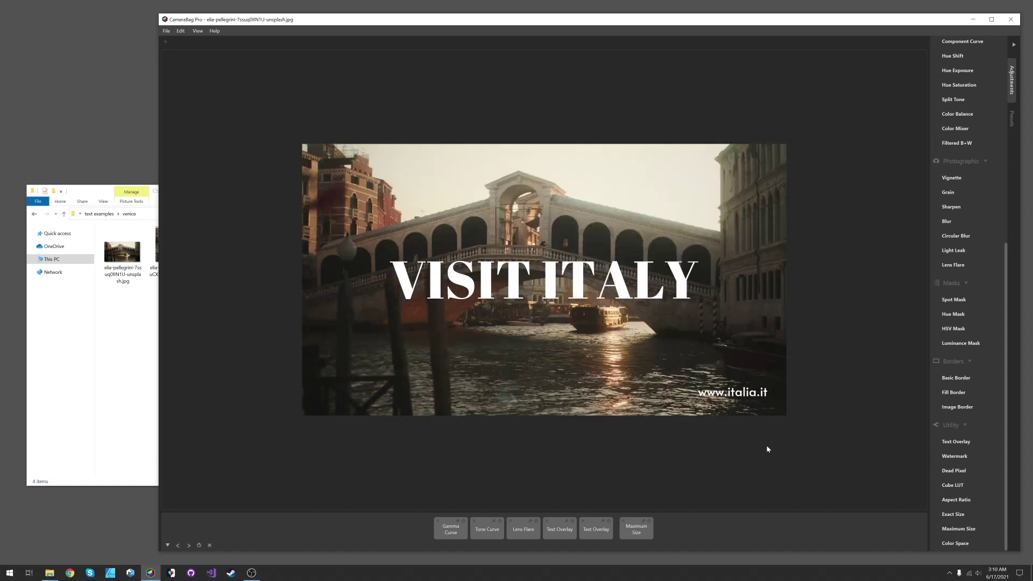
pyautogui.press('Right')
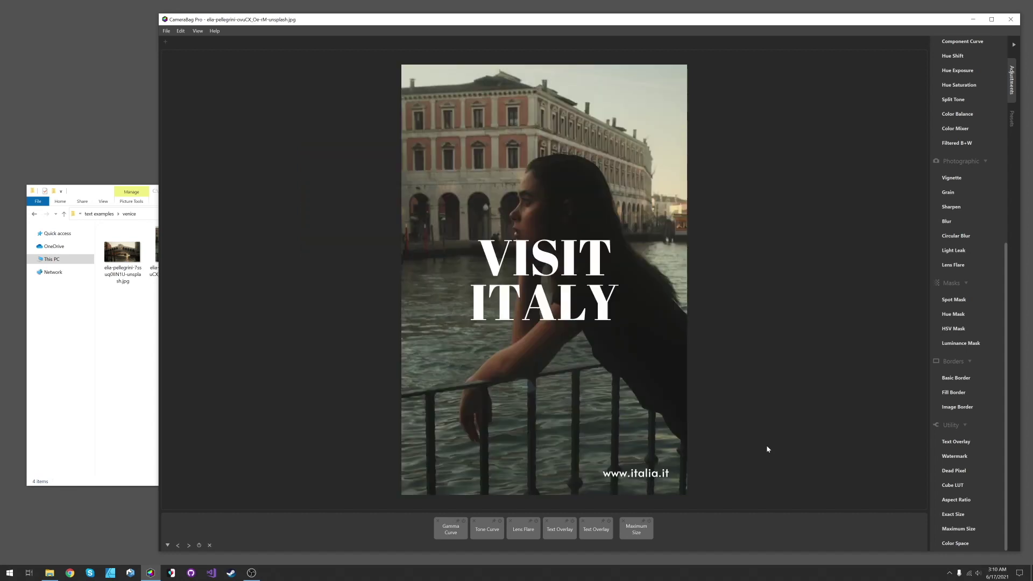
pyautogui.press('Left')
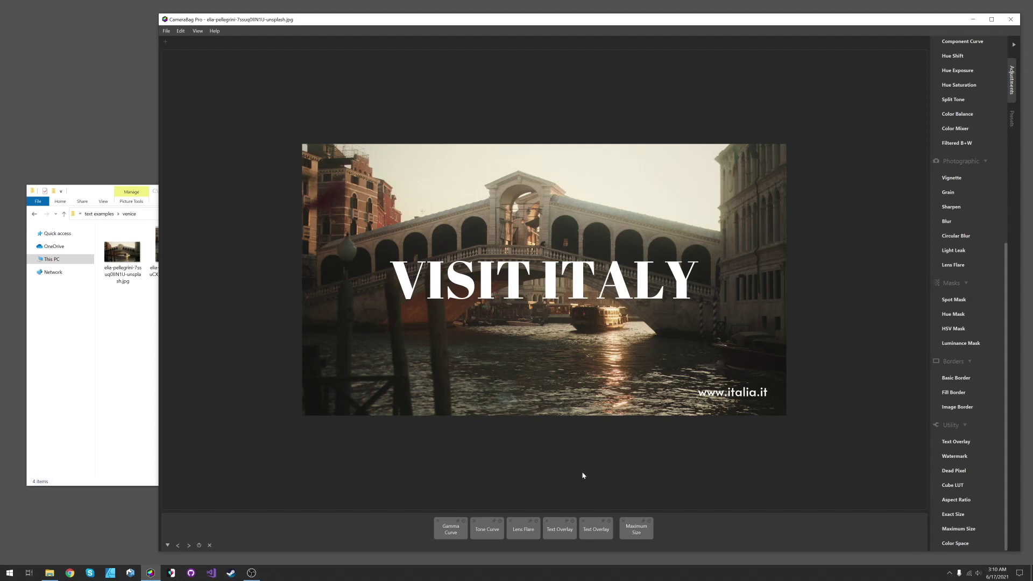
# - Open the haiku folder in the file browser and select the first goldfish image
pyautogui.click(116, 375)
pyautogui.click(108, 214)
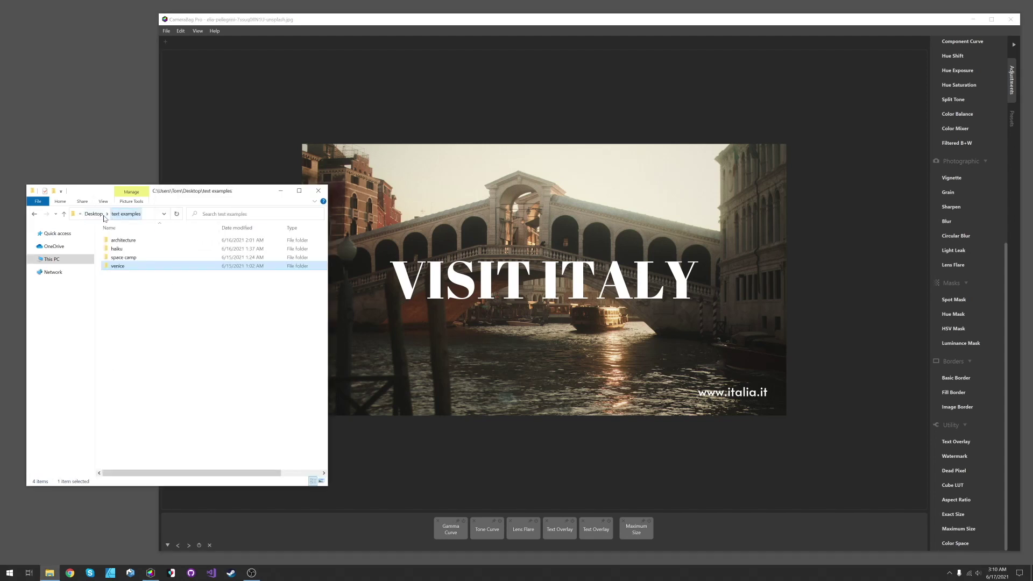
pyautogui.click(119, 250)
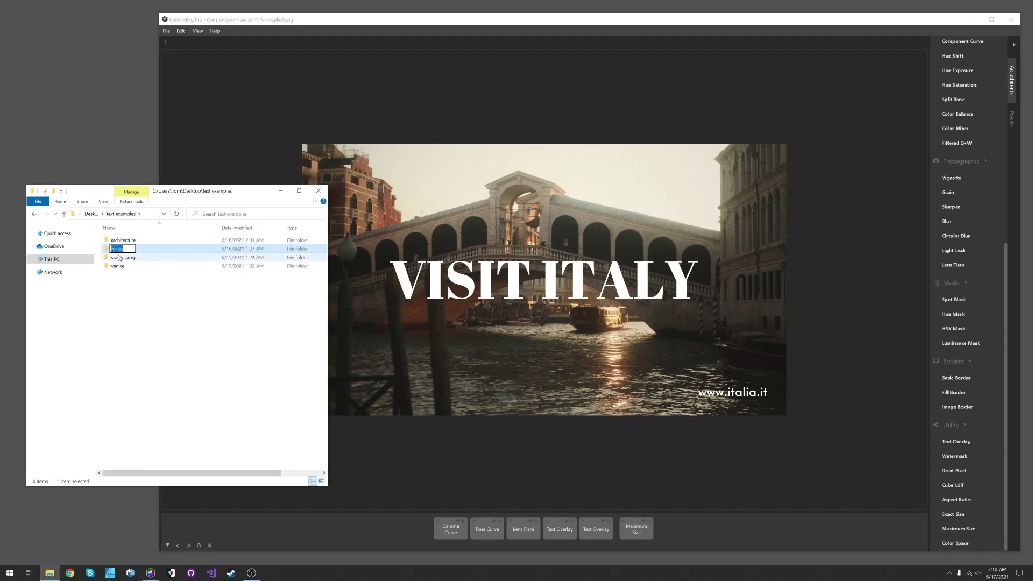
pyautogui.doubleClick(121, 250)
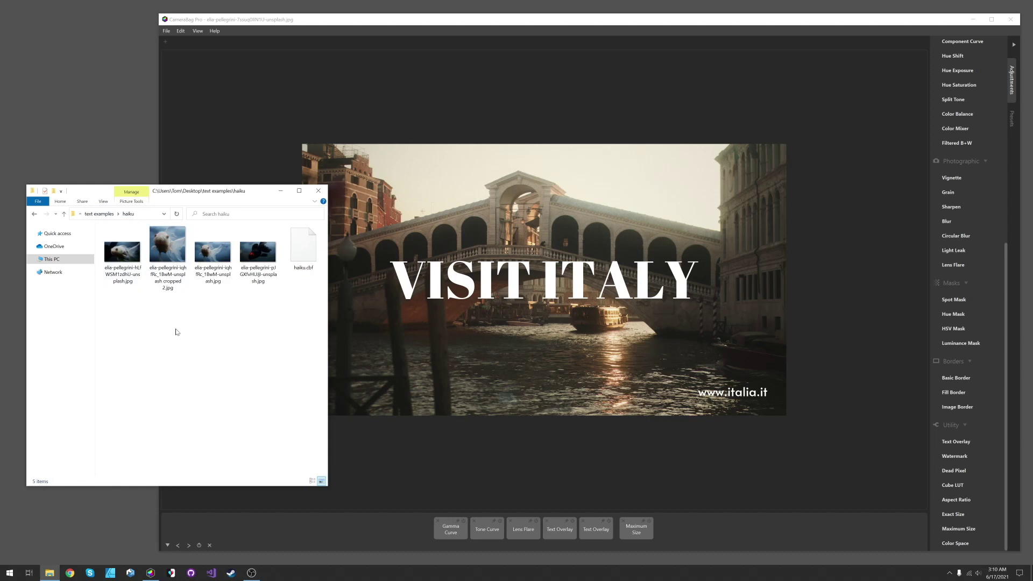
pyautogui.click(162, 254)
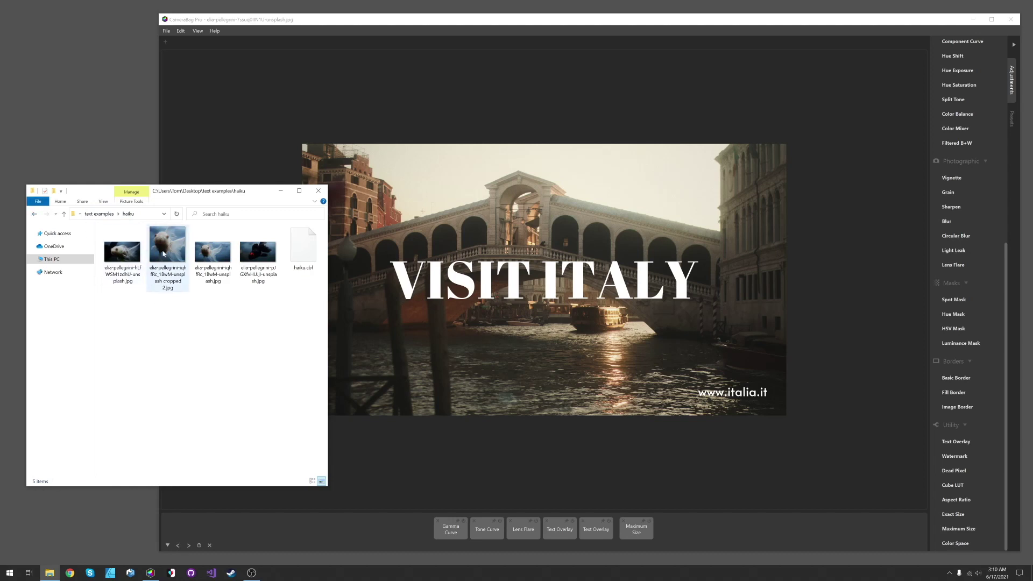
pyautogui.click(125, 254)
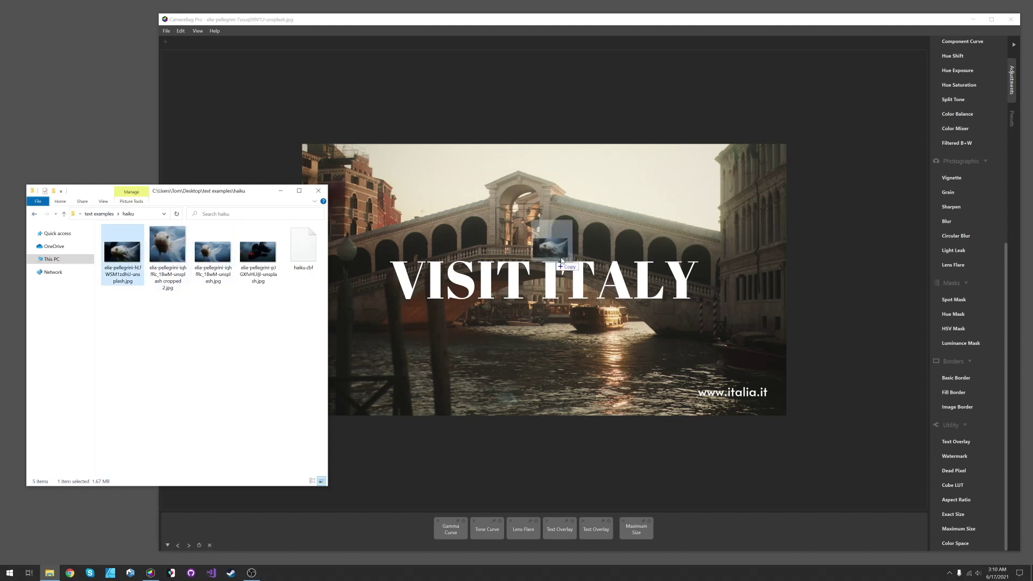
# - Clear all adjustments and apply the haiku.cbf preset to the goldfish photo
pyautogui.click(326, 529)
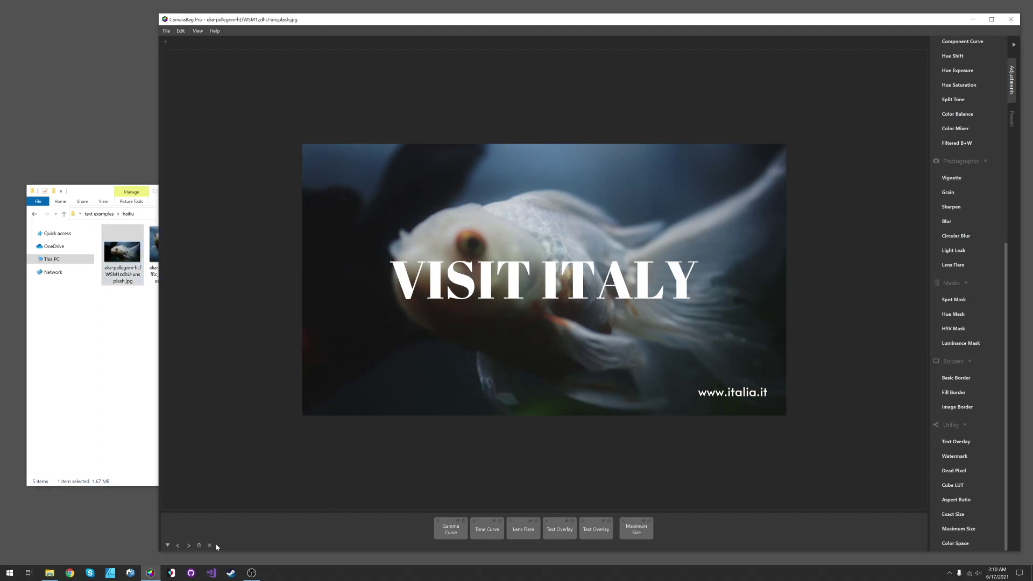
pyautogui.click(210, 545)
pyautogui.click(142, 336)
pyautogui.moveTo(303, 247); pyautogui.dragTo(562, 301)
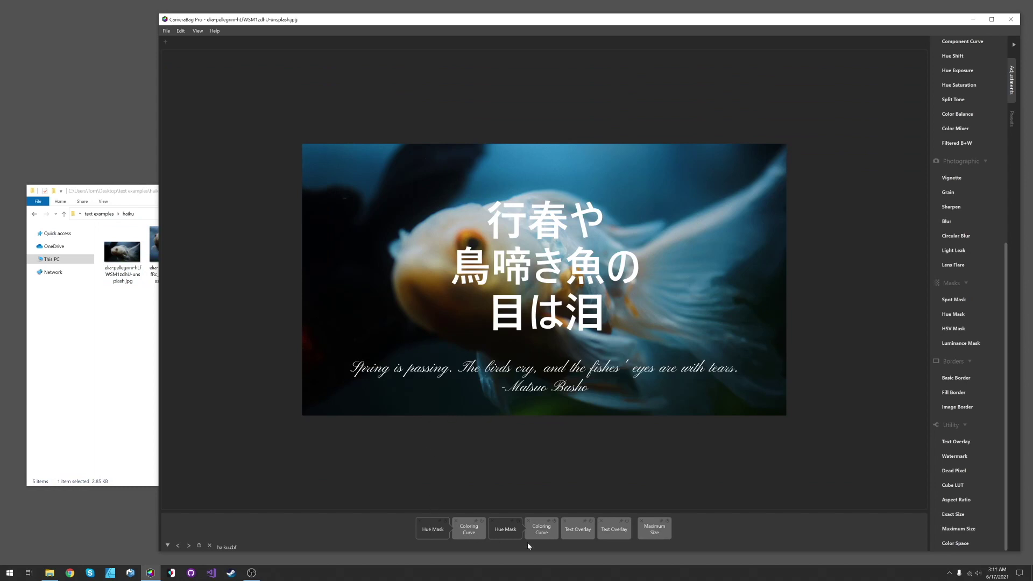
pyautogui.click(580, 530)
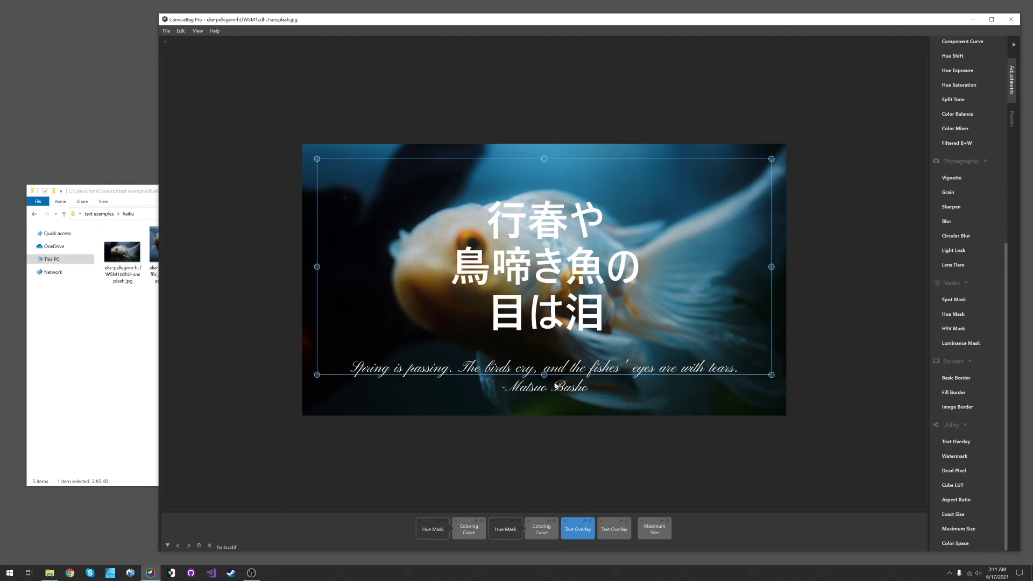
pyautogui.click(682, 532)
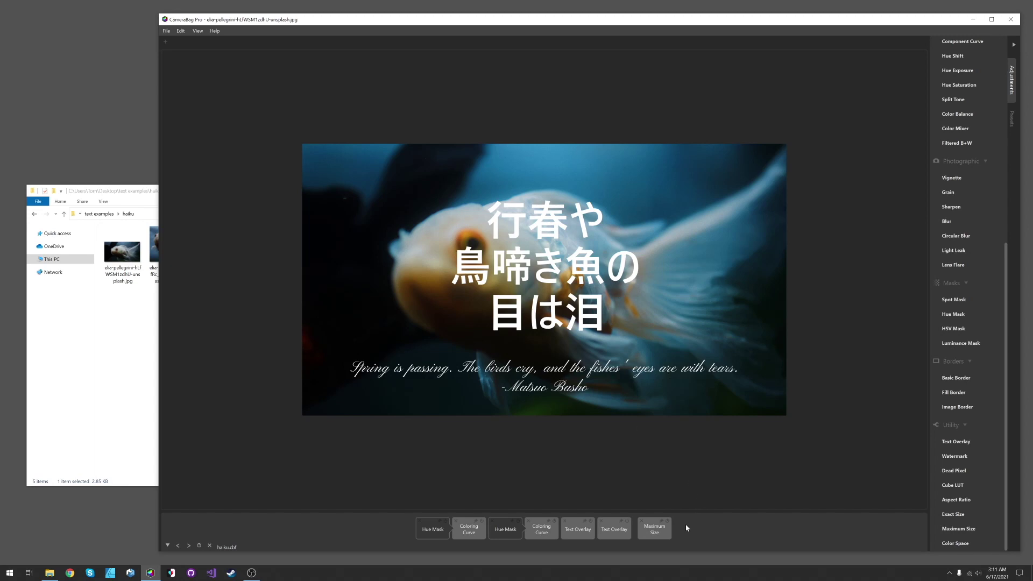
# - Preview the haiku on the folder's goldfish photos, ending on the square cropped one
pyautogui.press('Right')
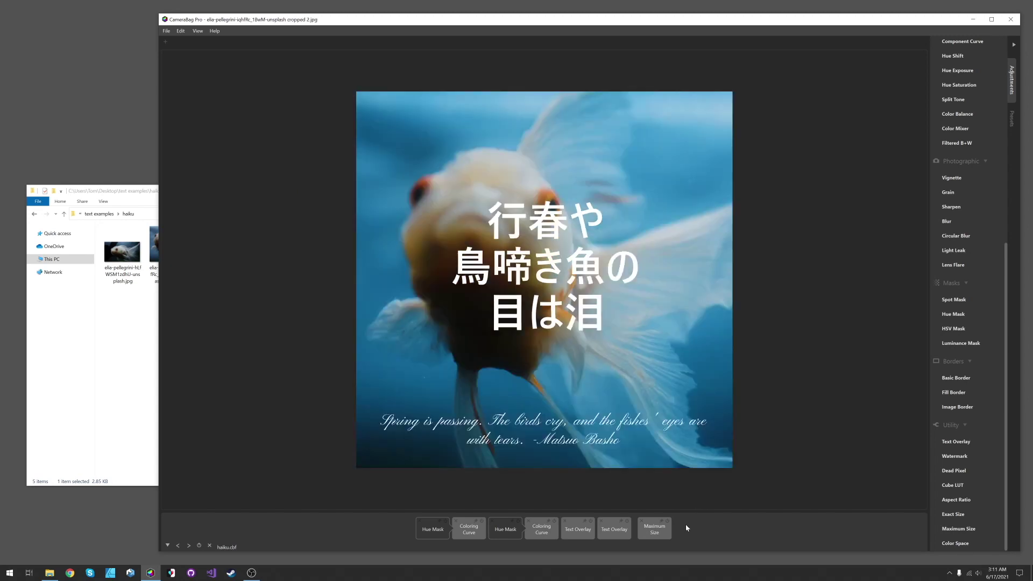
pyautogui.press('Right')
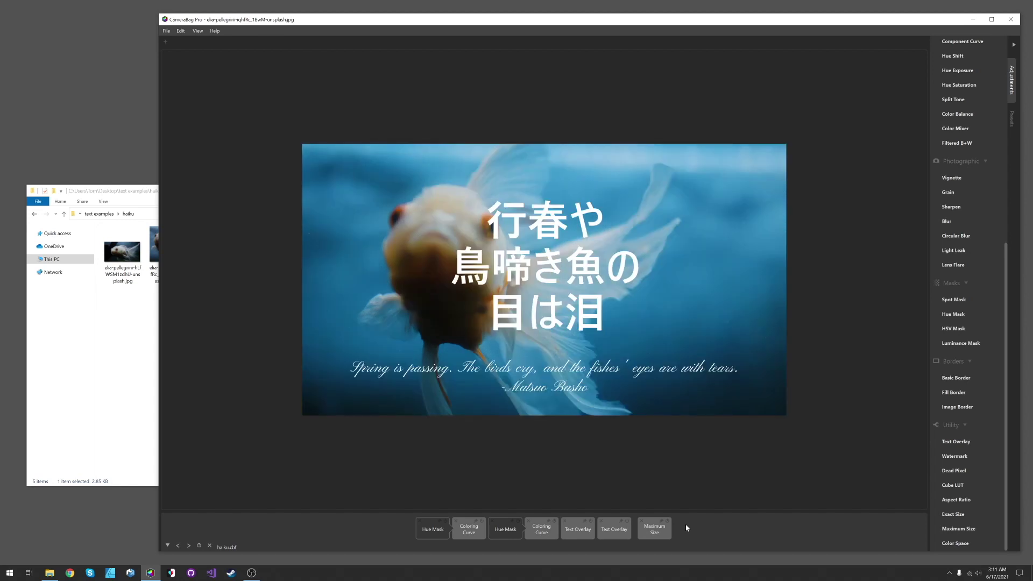
pyautogui.press('Right')
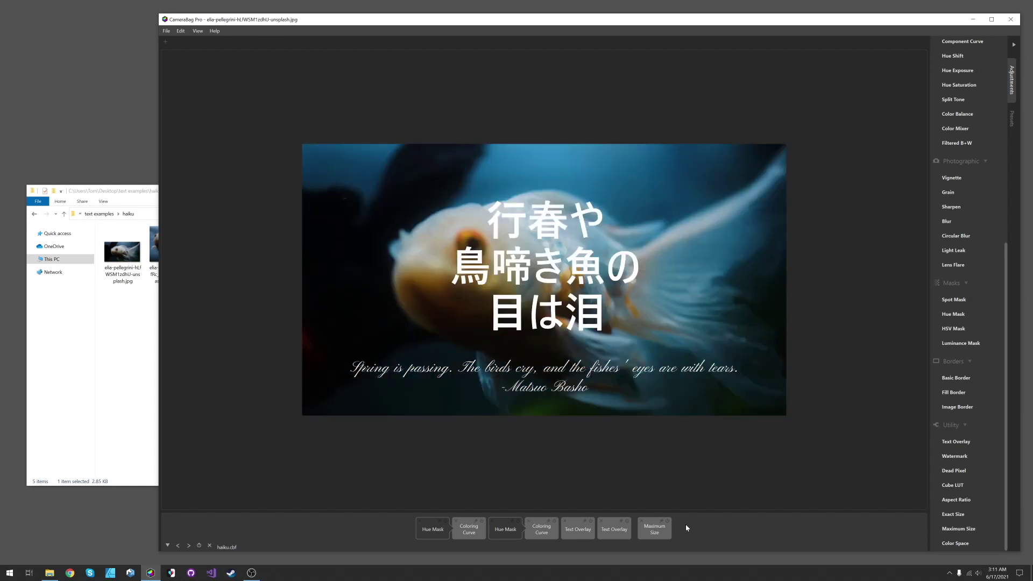
pyautogui.press('Right')
pyautogui.press('Right')
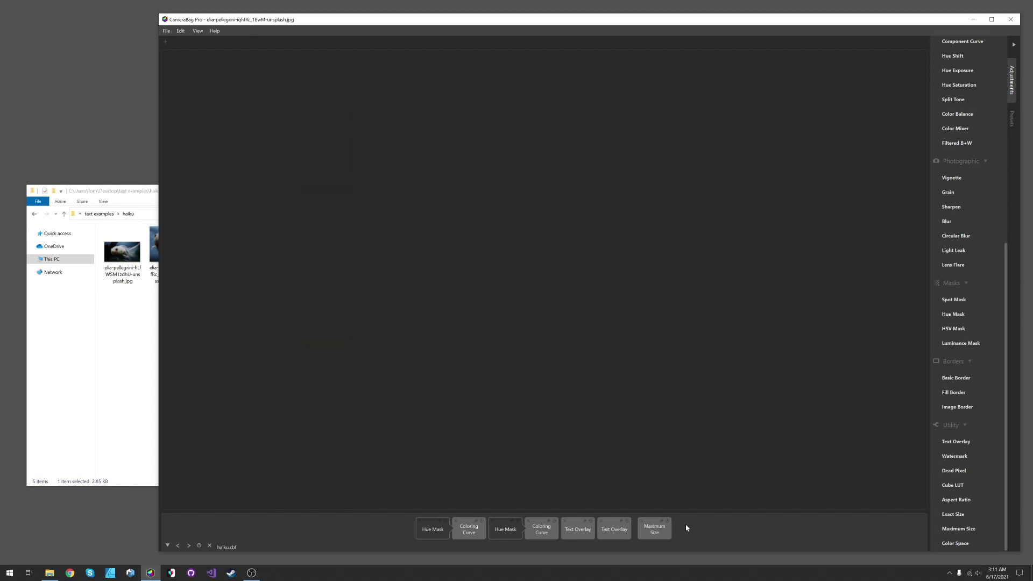
pyautogui.press('Left')
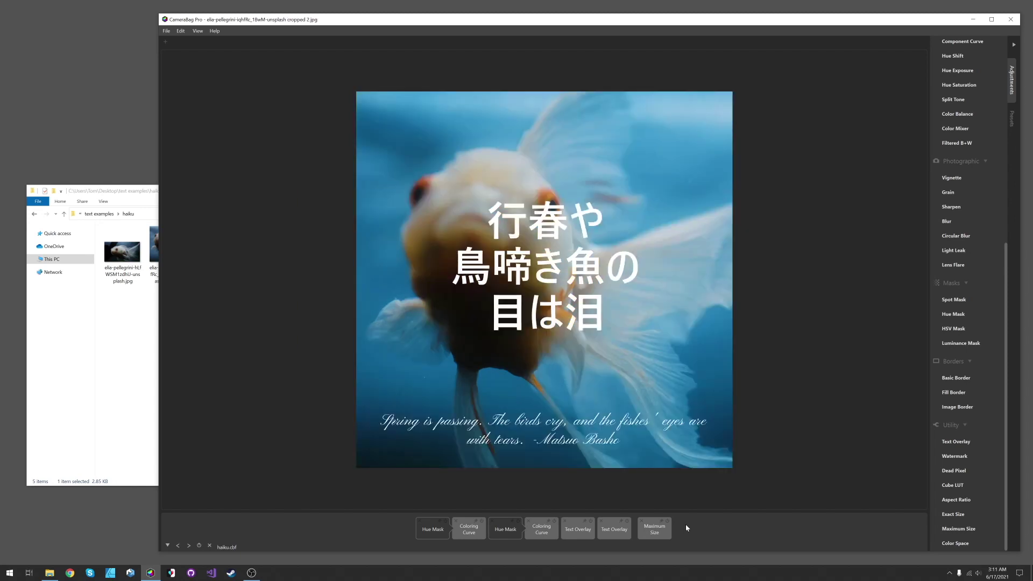
# - Clear the haiku adjustments and load the house-and-tree photo from the architecture folder
pyautogui.click(209, 545)
pyautogui.click(115, 344)
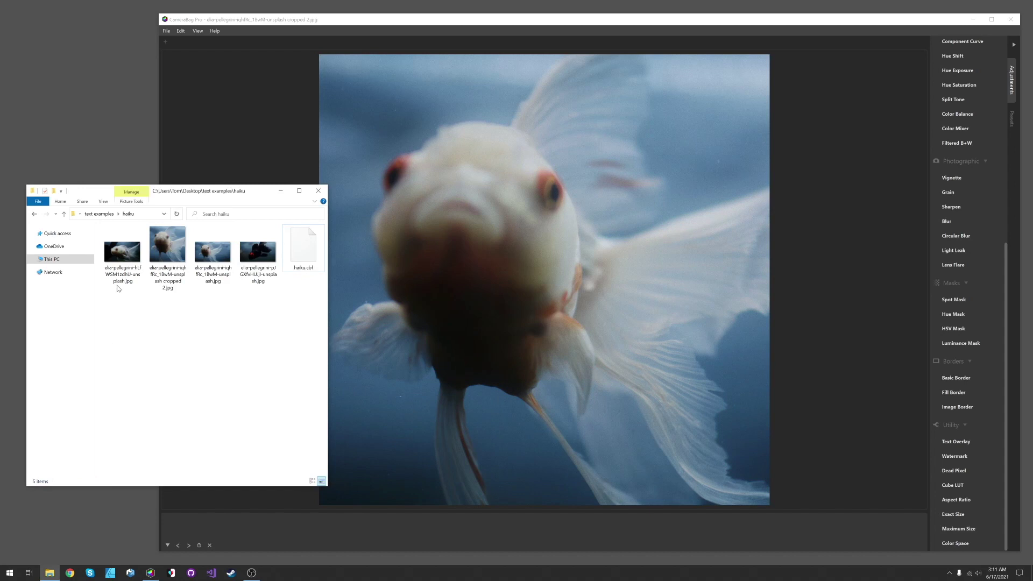
pyautogui.click(99, 213)
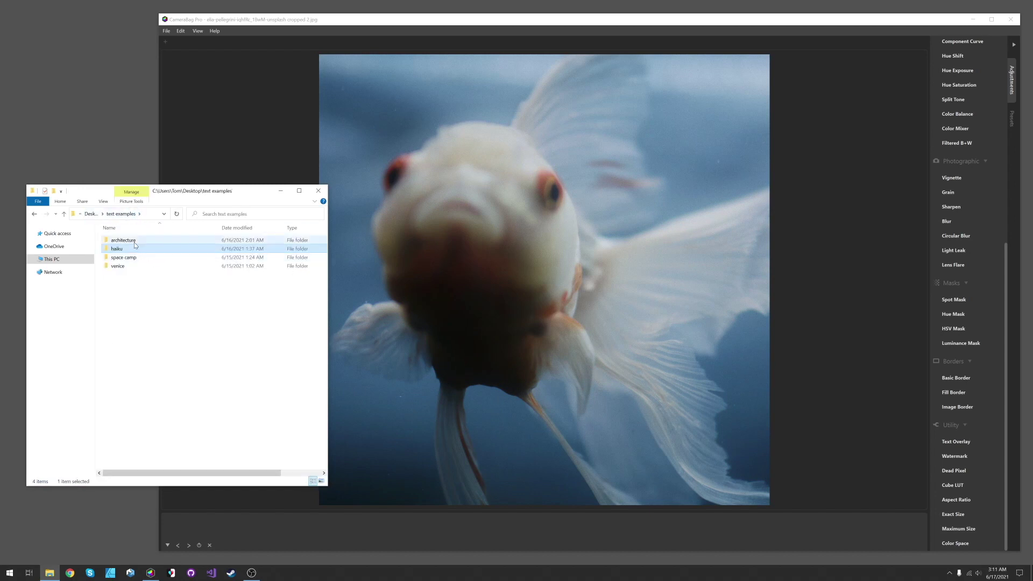
pyautogui.doubleClick(134, 240)
pyautogui.moveTo(170, 254); pyautogui.dragTo(594, 314)
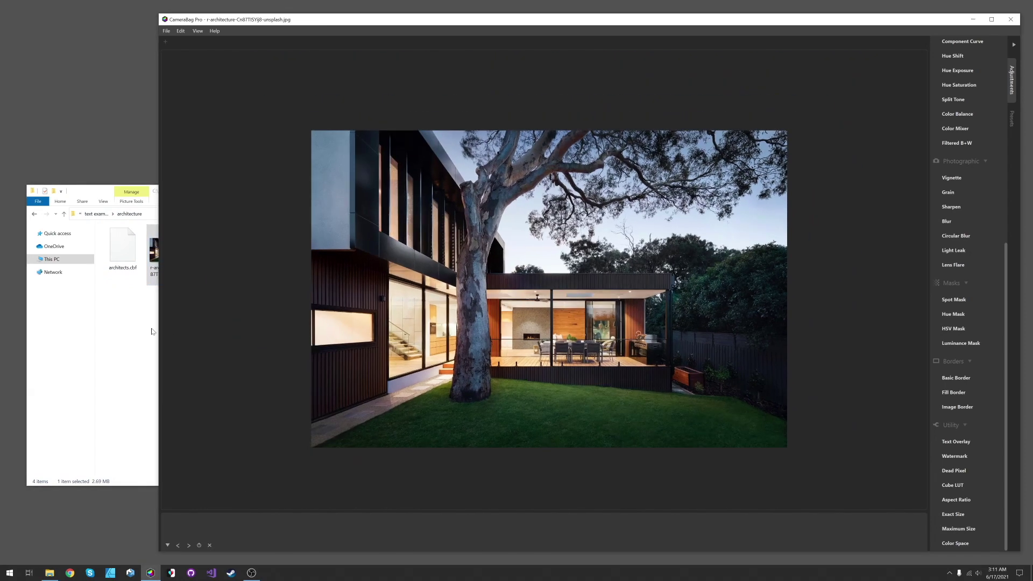
# - Apply the architects.cbf caption preset, inspect its Text Overlay, then show the next architecture photo
pyautogui.click(132, 326)
pyautogui.moveTo(134, 270); pyautogui.dragTo(582, 323)
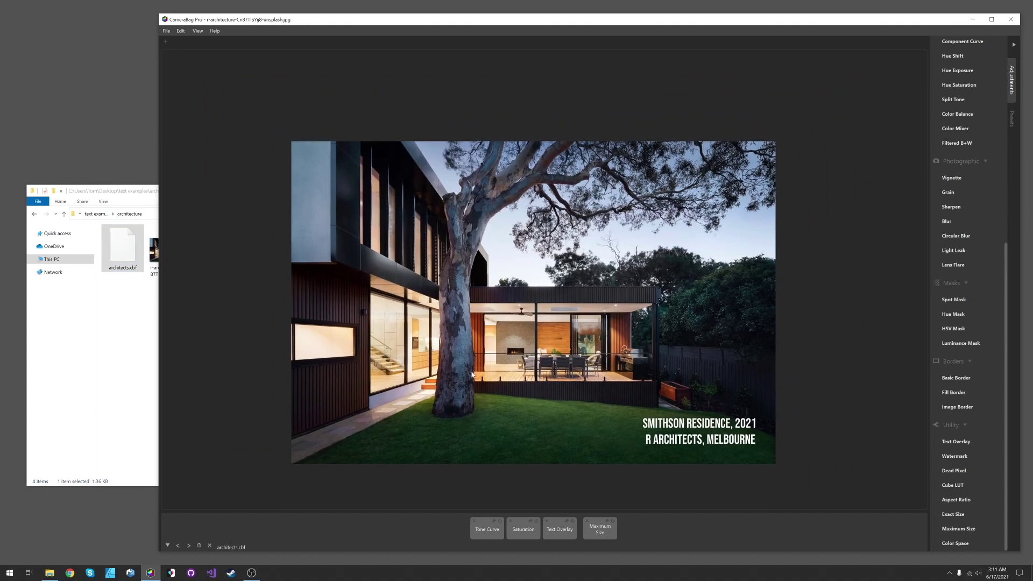
pyautogui.click(572, 520)
pyautogui.click(572, 520)
pyautogui.click(572, 524)
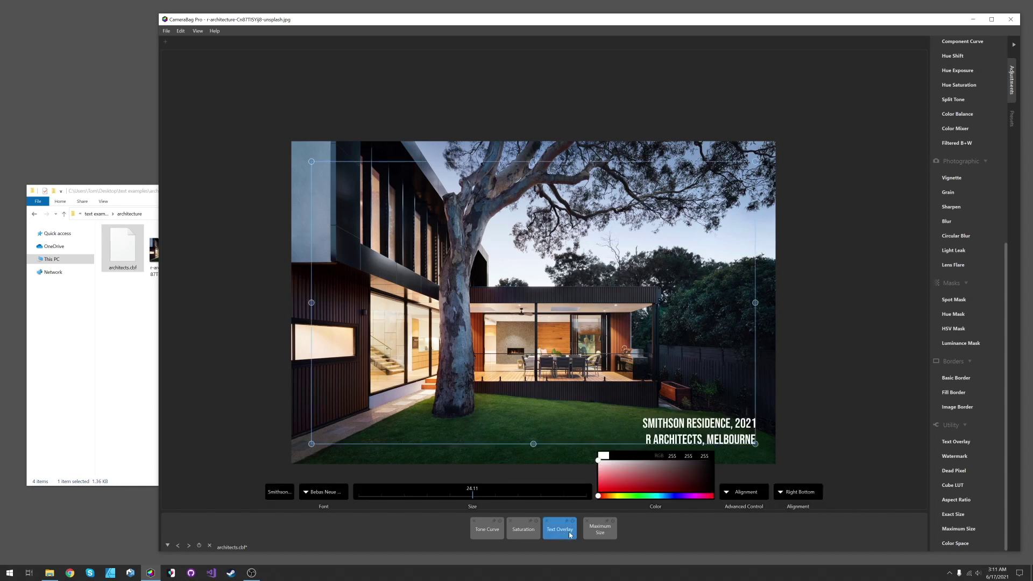
pyautogui.click(565, 534)
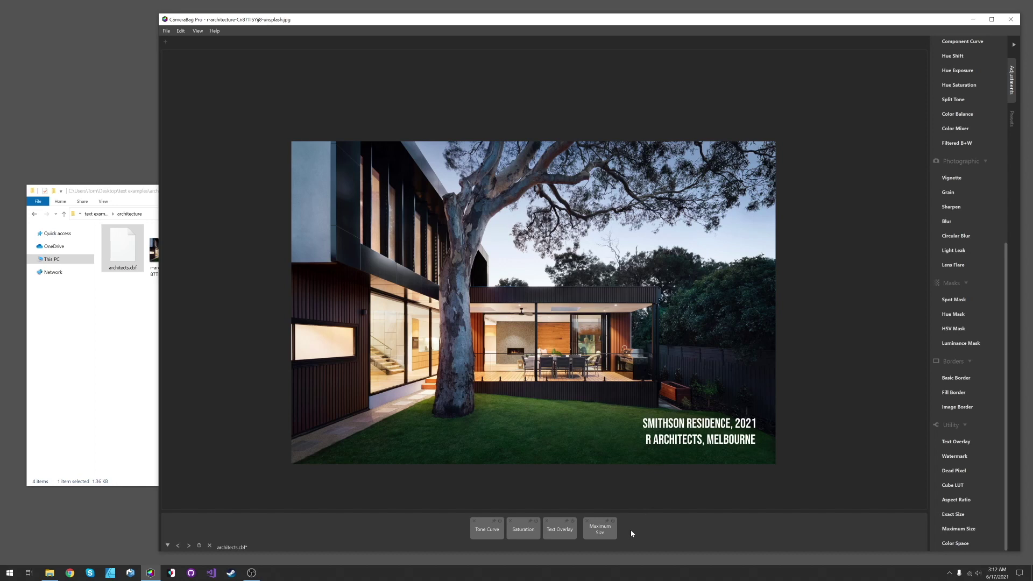
pyautogui.click(555, 530)
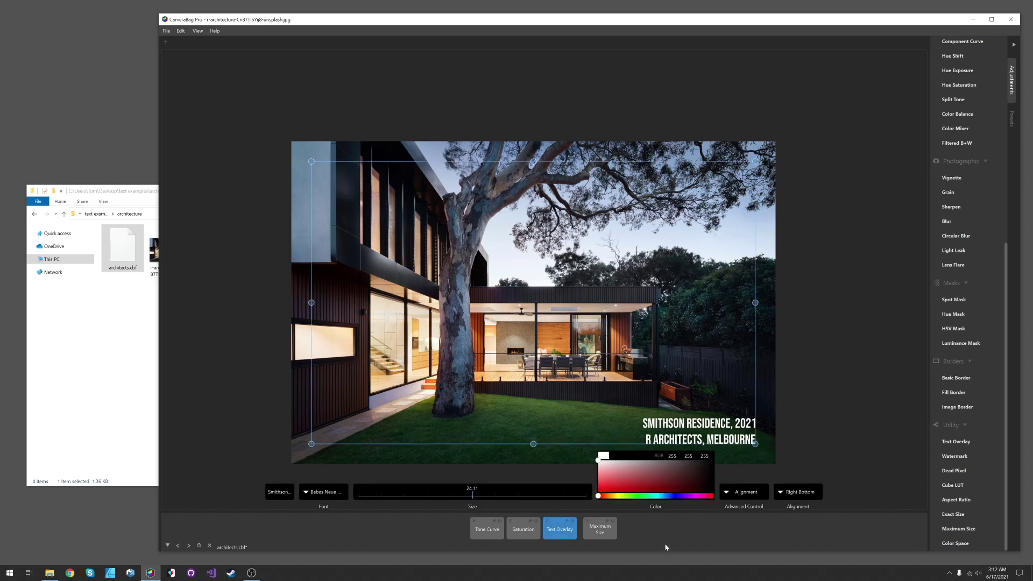
pyautogui.click(767, 457)
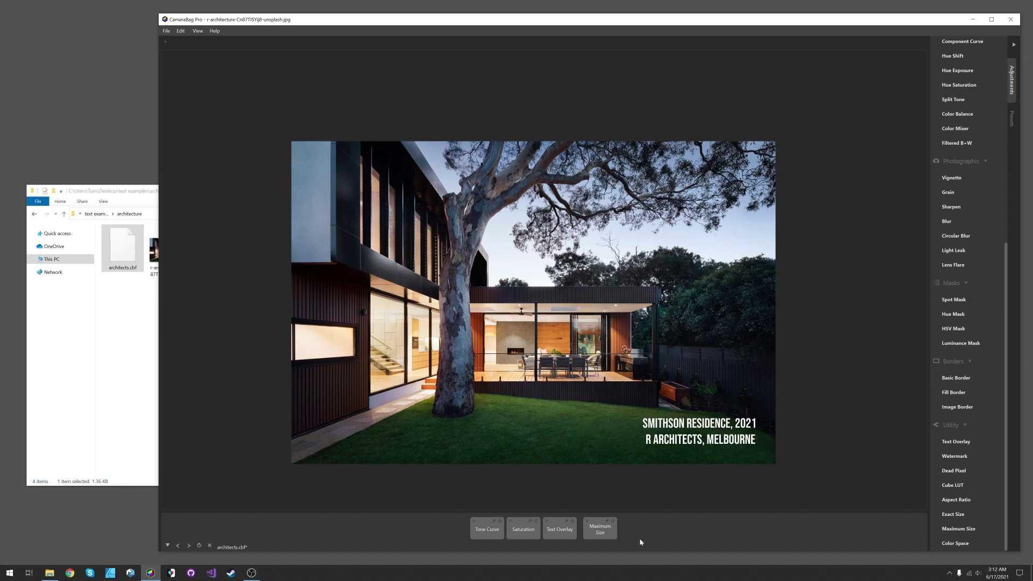
pyautogui.press('Right')
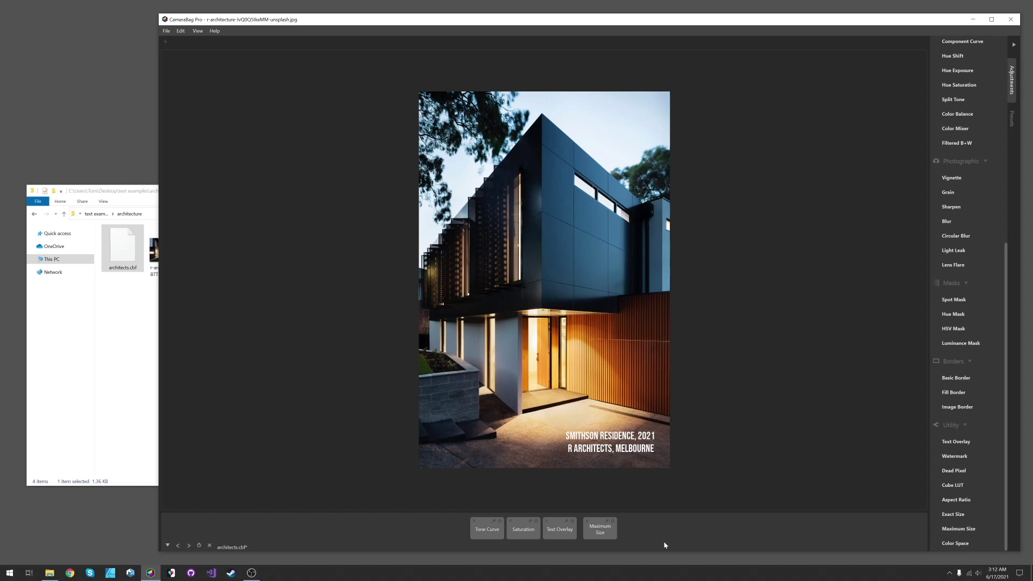
# - View the remaining architecture photos, then open the venice folder
pyautogui.press('Right')
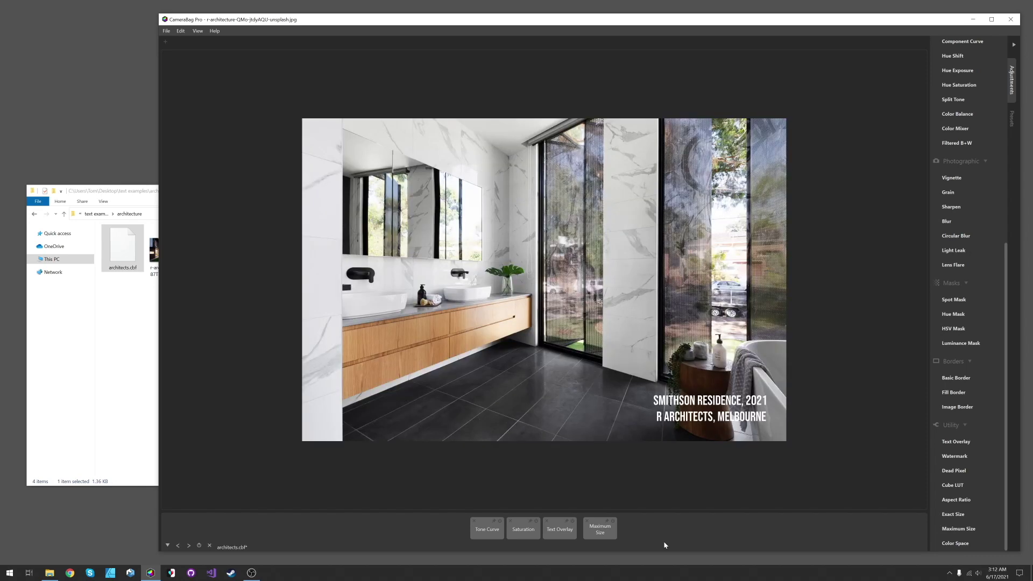
pyautogui.press('Right')
pyautogui.click(132, 392)
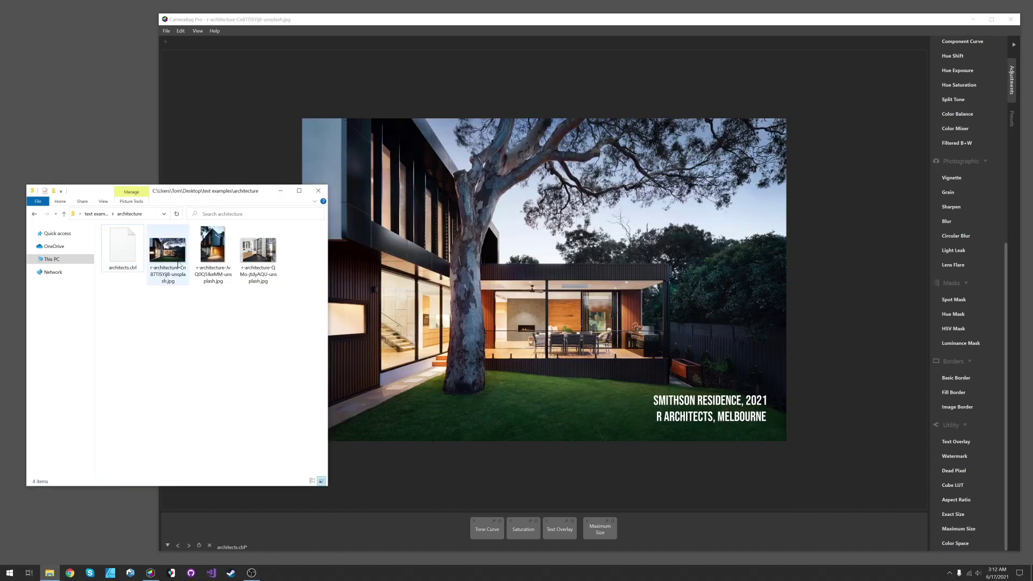
pyautogui.click(105, 215)
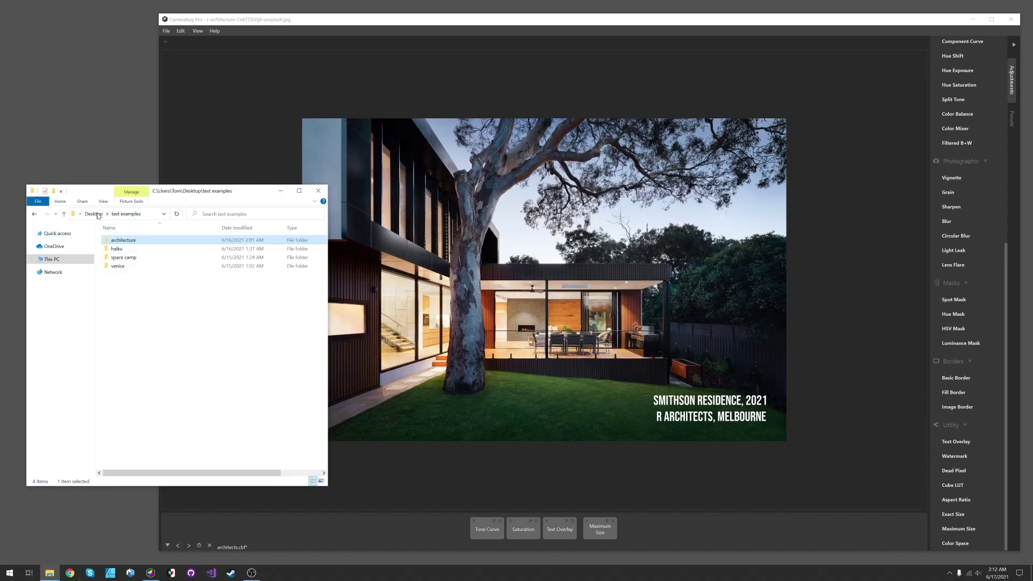
pyautogui.doubleClick(118, 266)
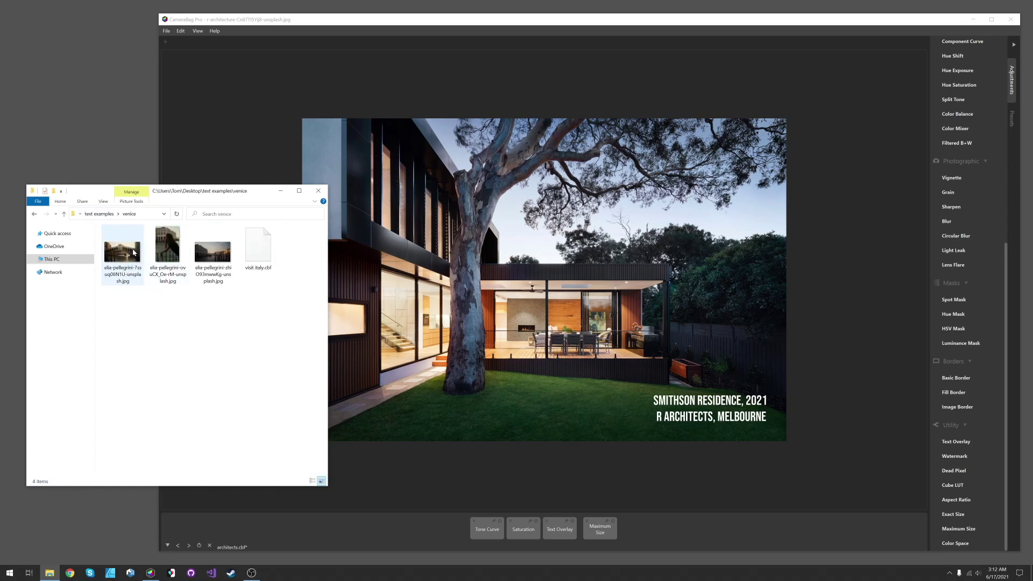
# - Load the Rialto bridge photo and apply the visit italy.cbf preset
pyautogui.moveTo(134, 251); pyautogui.dragTo(605, 311)
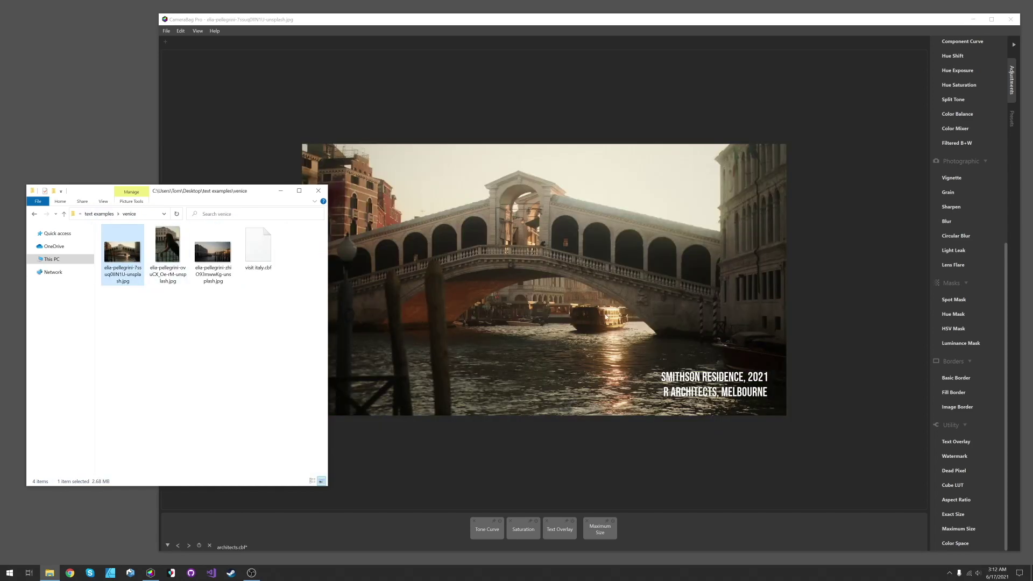
pyautogui.moveTo(259, 248); pyautogui.dragTo(557, 312)
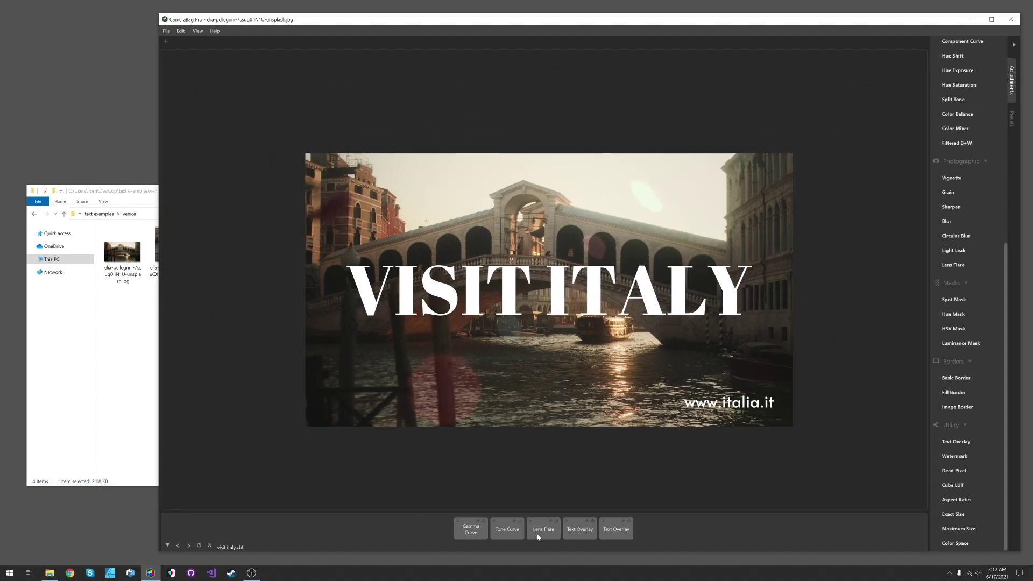
pyautogui.click(539, 532)
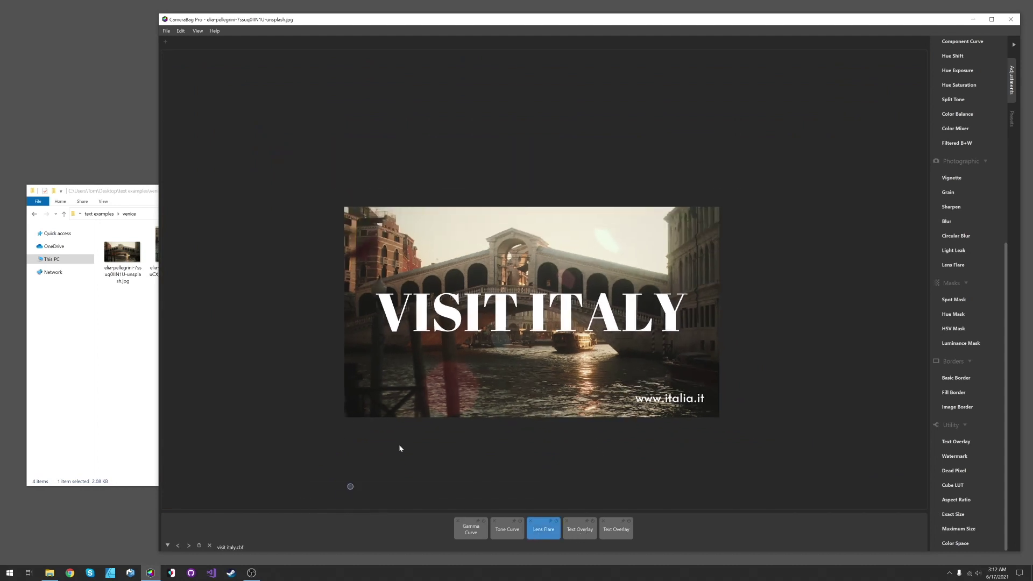
# - Move the lens flare to the photo's lower-left as a blue hexagon
pyautogui.moveTo(350, 488); pyautogui.dragTo(364, 380)
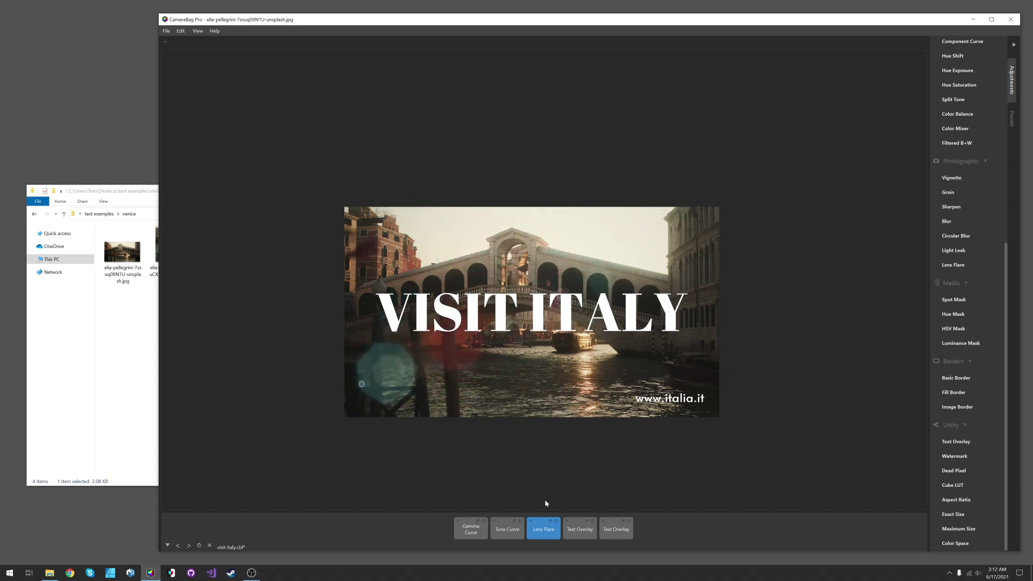
# - Move a Text Overlay tile to the front of the adjustment stack
pyautogui.moveTo(584, 528); pyautogui.dragTo(505, 533)
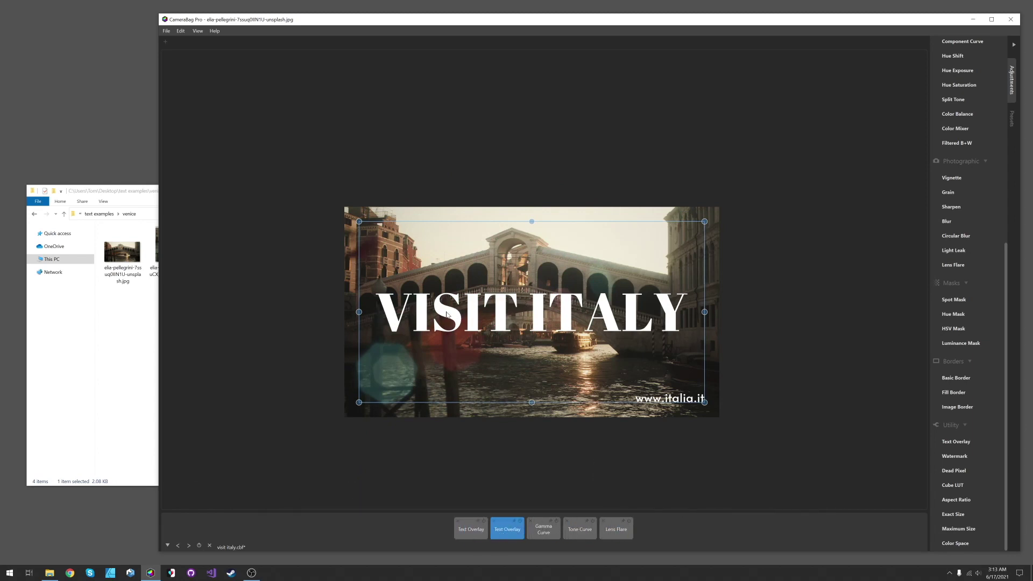
pyautogui.moveTo(534, 533)
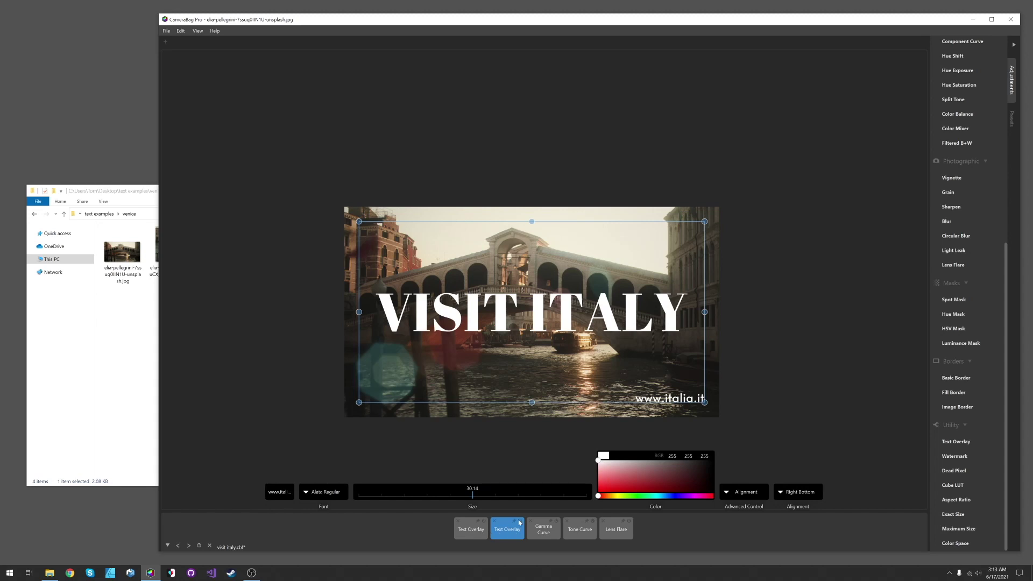
pyautogui.moveTo(610, 462); pyautogui.dragTo(627, 461)
pyautogui.click(480, 527)
pyautogui.moveTo(534, 469); pyautogui.dragTo(562, 457)
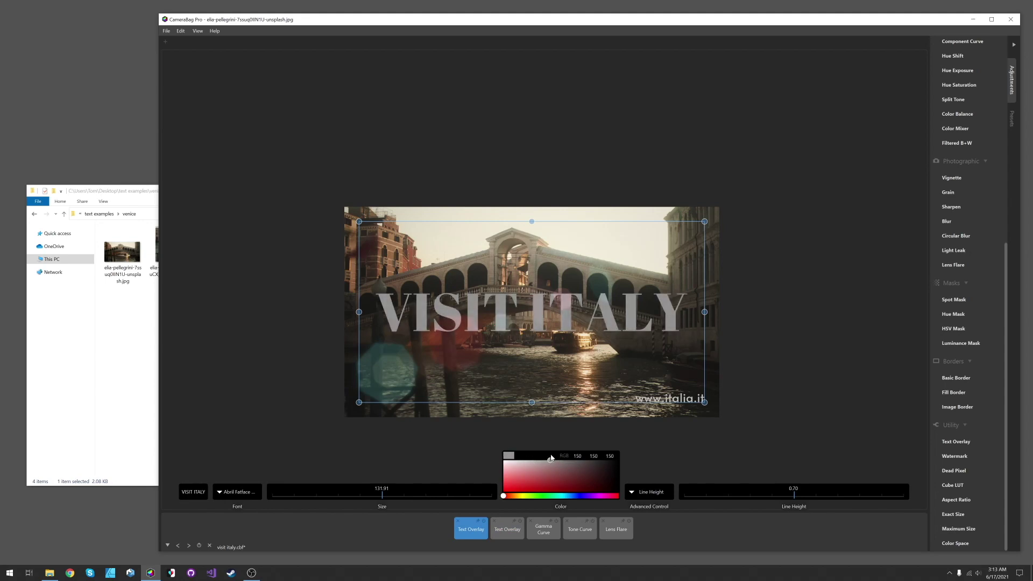
pyautogui.scroll(5, 458, 319)
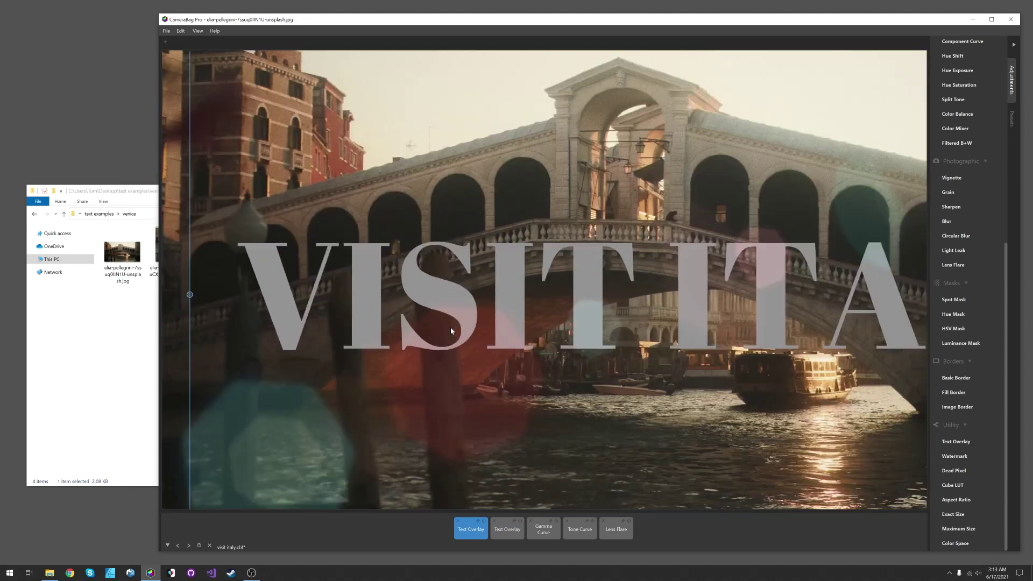